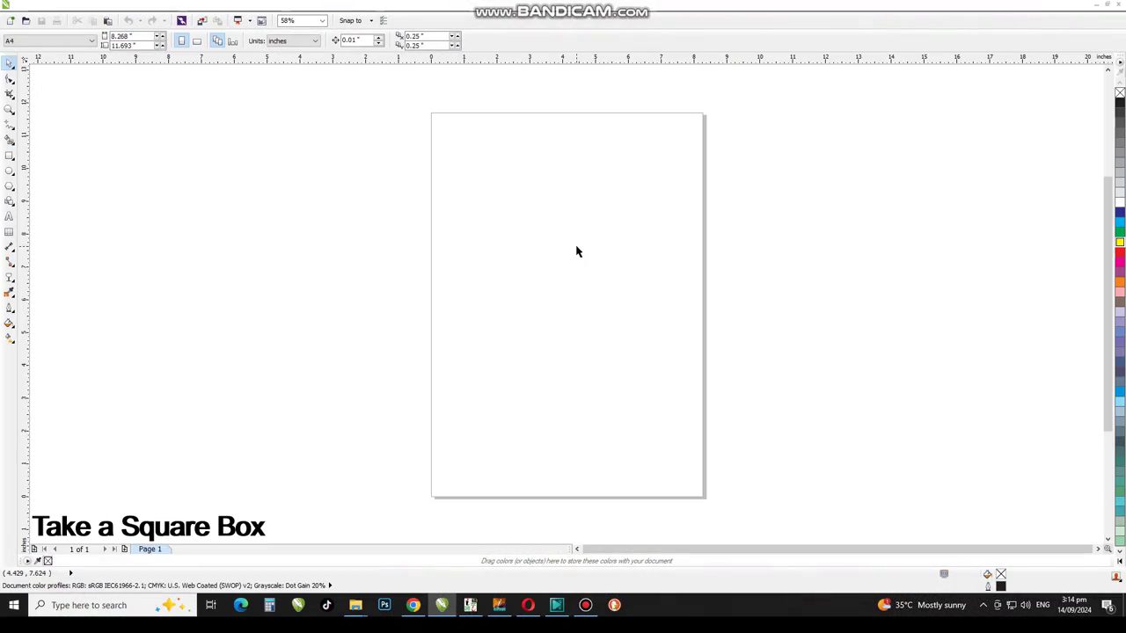
# Step: Draw a 3.681-inch square centred on the A4 page and zoom to it
pyautogui.click(25, 161)
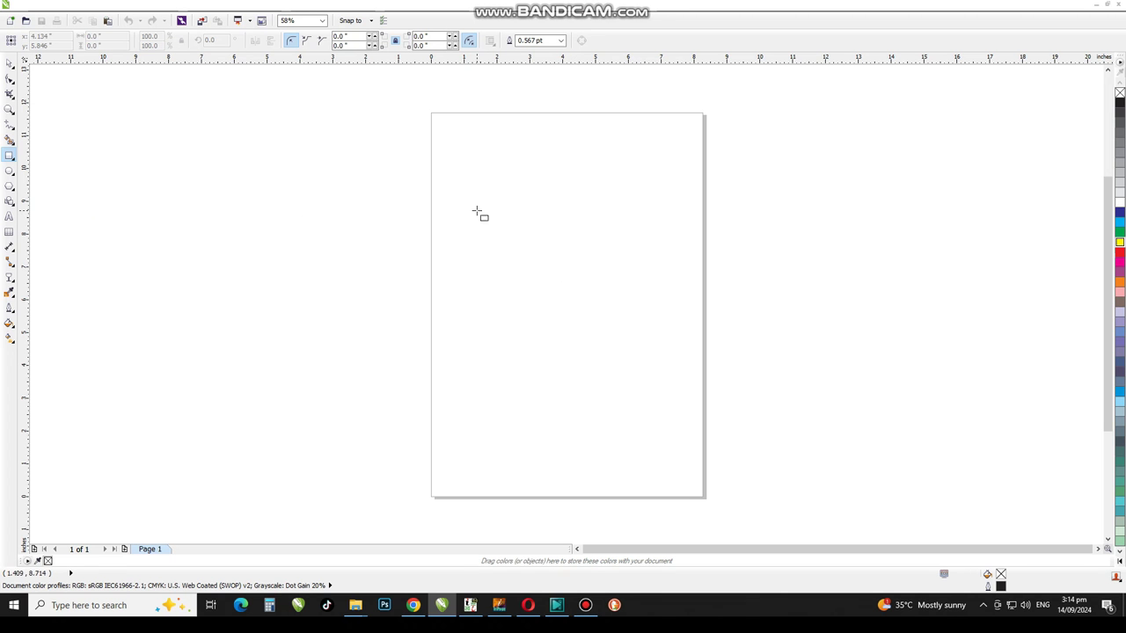
pyautogui.moveTo(476, 211); pyautogui.dragTo(598, 332)
pyautogui.press('p')
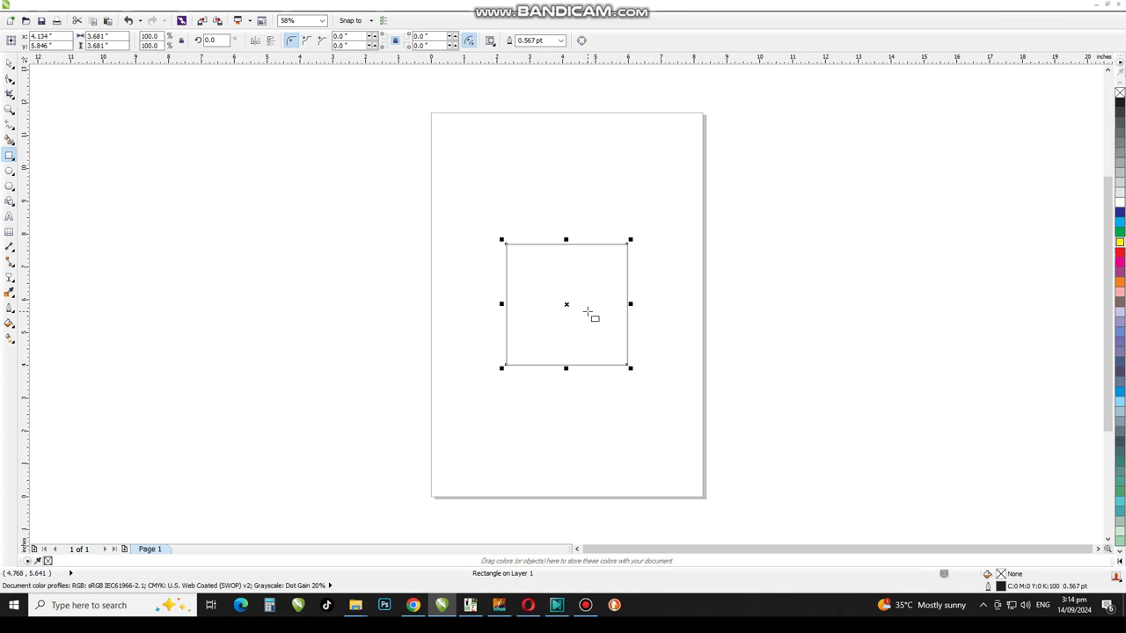
pyautogui.hotkey('shift', 'F2')
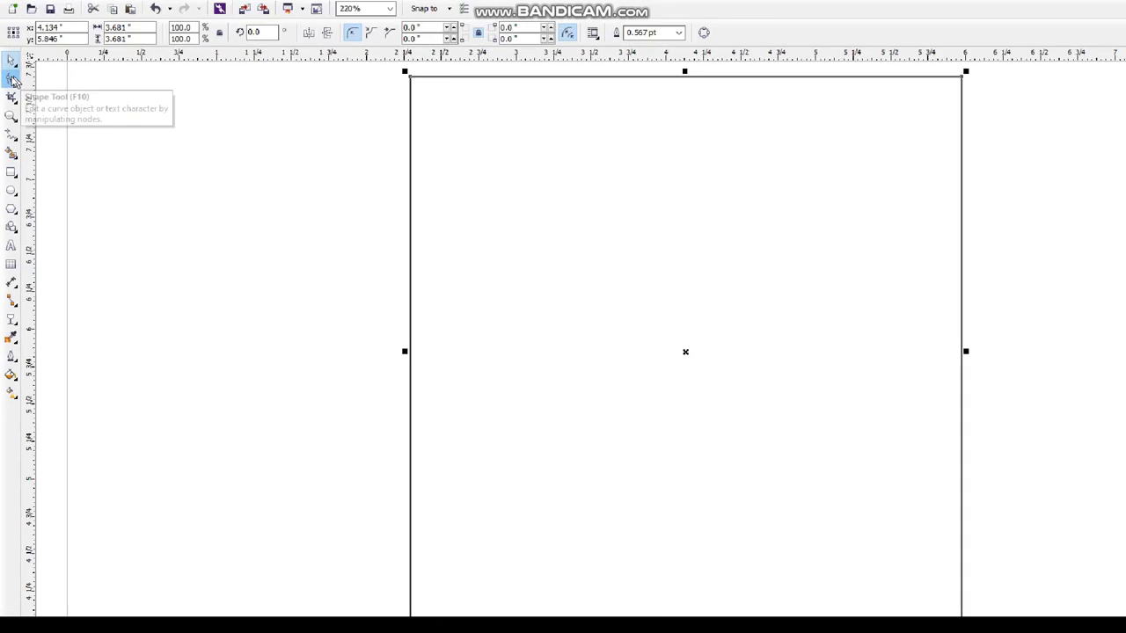
# Step: Round the square's corners to 0.252 inches and rotate it 45° into a diamond
pyautogui.click(11, 79)
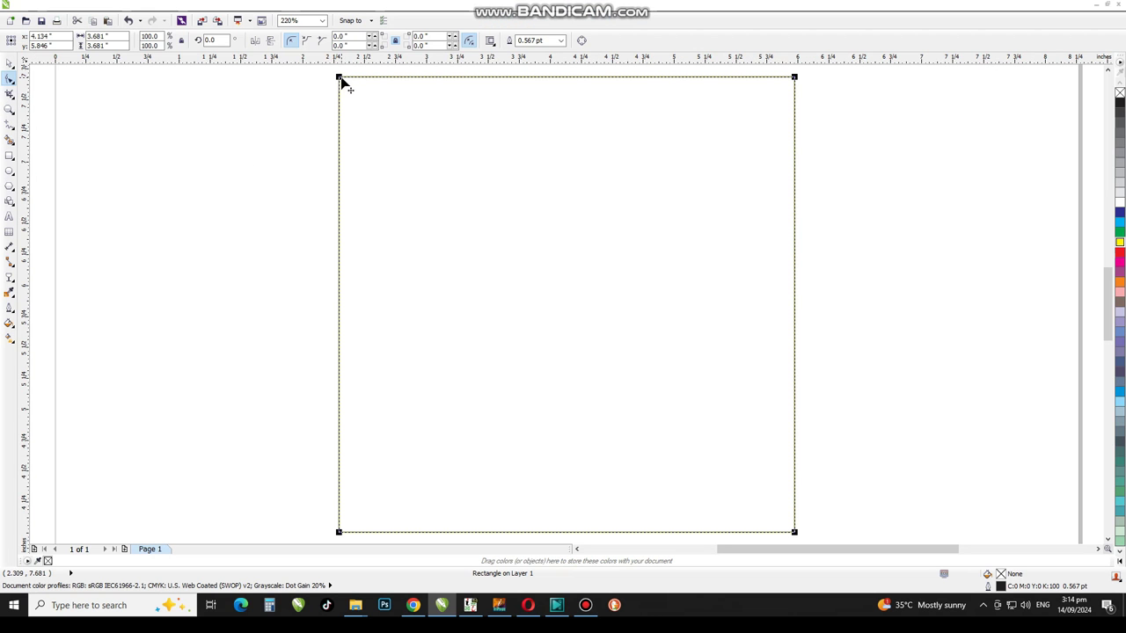
pyautogui.moveTo(343, 82); pyautogui.dragTo(370, 78)
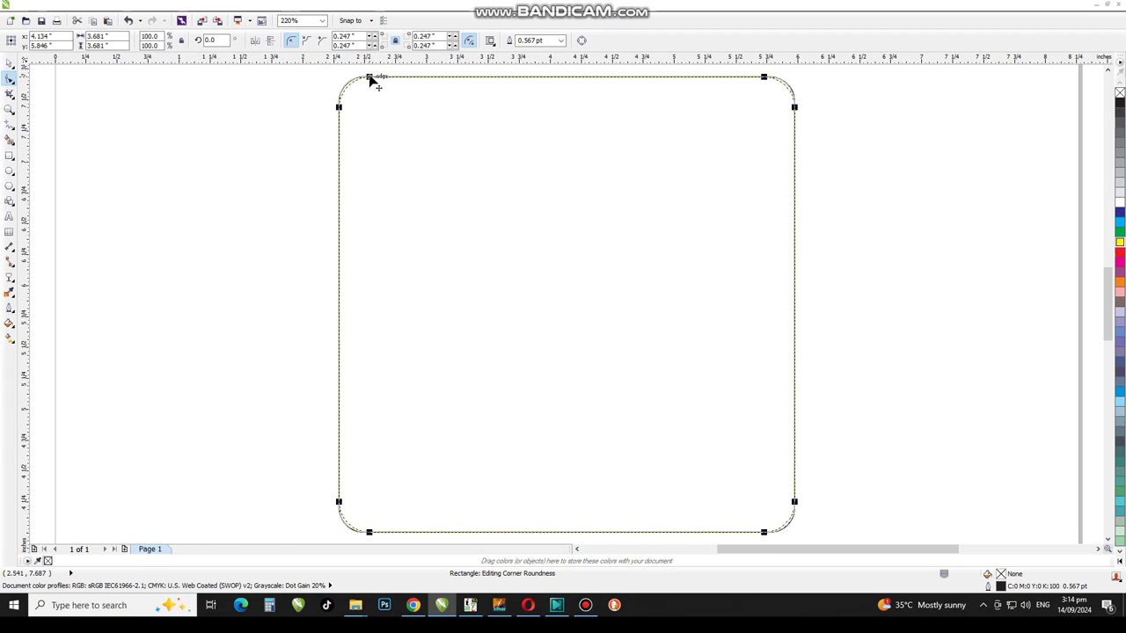
pyautogui.click(11, 63)
pyautogui.doubleClick(557, 199)
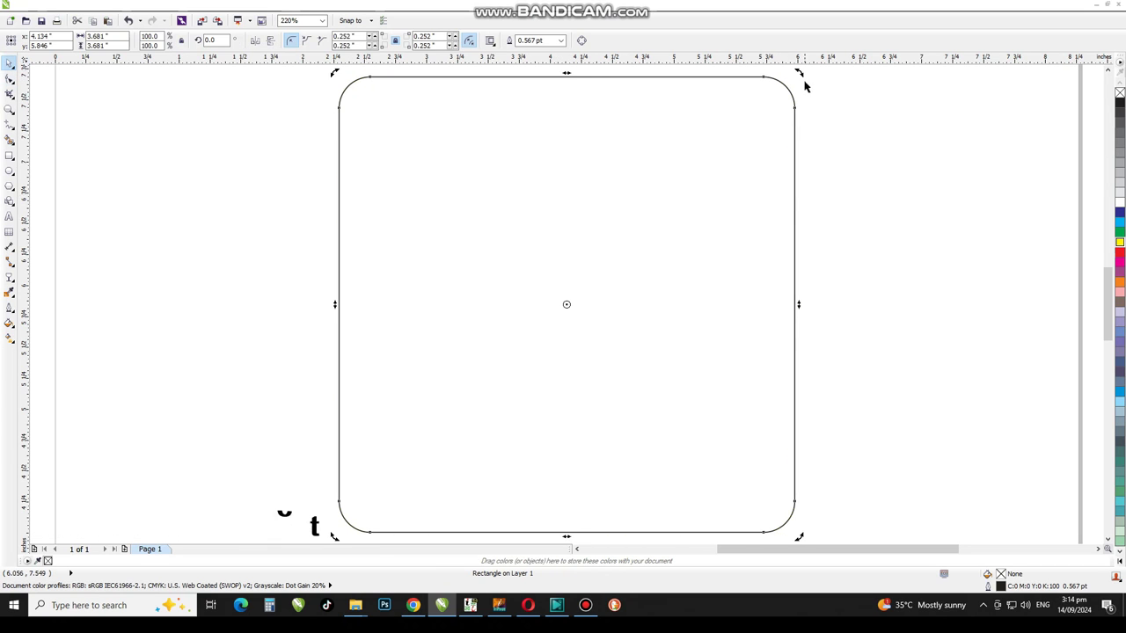
pyautogui.moveTo(797, 76)
pyautogui.mouseDown()
pyautogui.moveTo(827, 170)
pyautogui.moveTo(830, 299)
pyautogui.mouseUp()
pyautogui.click(898, 226)
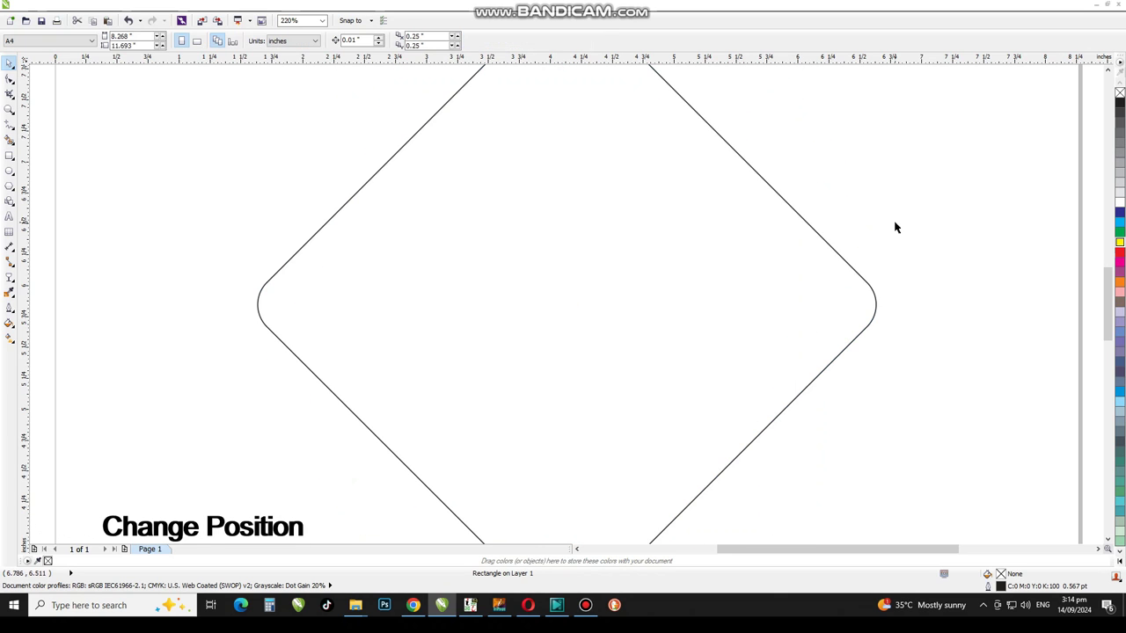
# Step: Type the letter M beside the diamond and set it in Arial Black
pyautogui.press('F4')
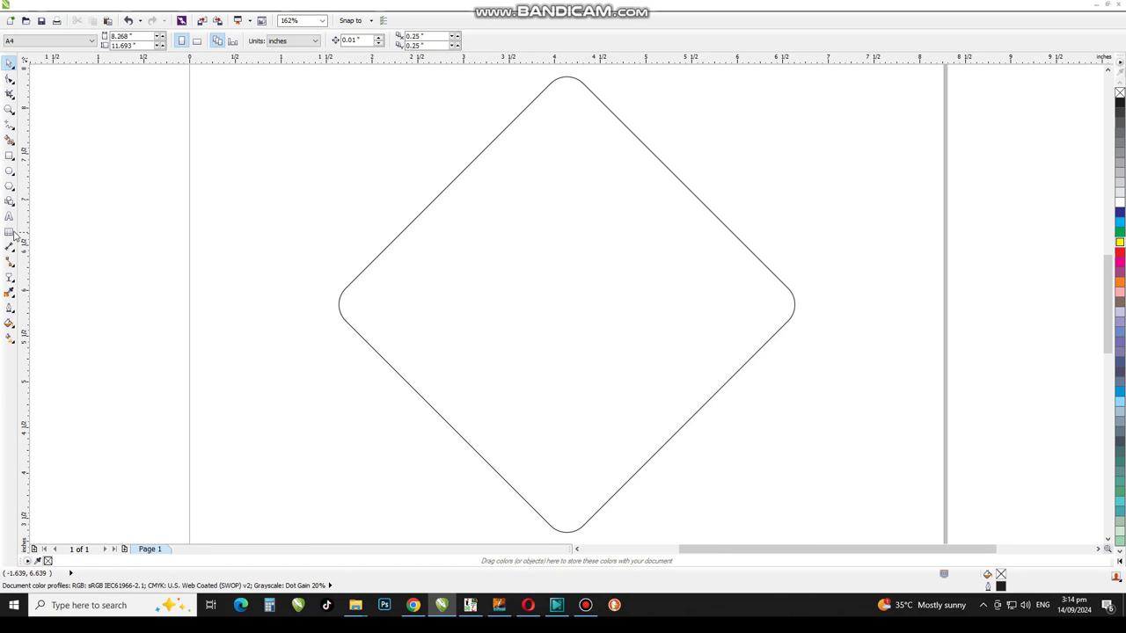
pyautogui.click(9, 217)
pyautogui.click(265, 208)
pyautogui.write('M')
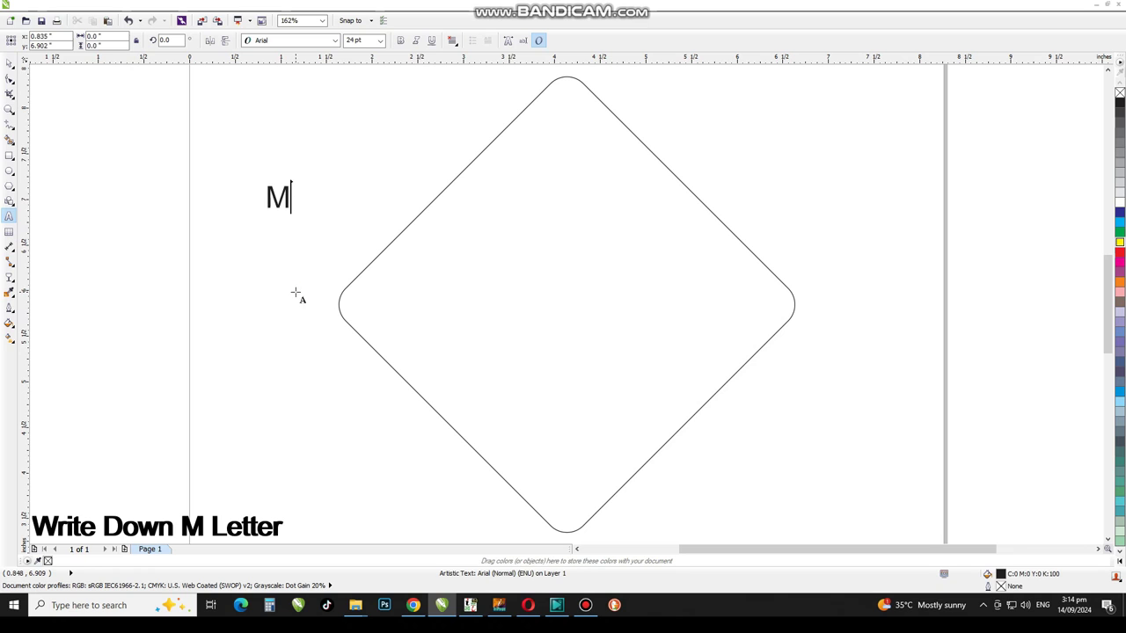
pyautogui.click(10, 64)
pyautogui.click(265, 40)
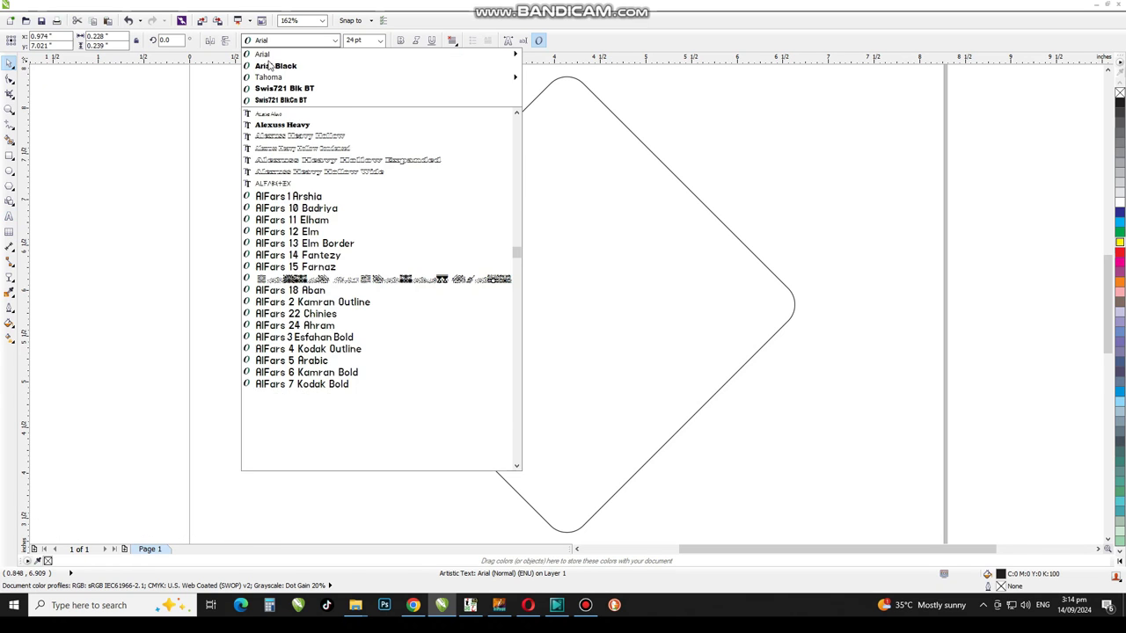
pyautogui.click(264, 53)
# Step: Enlarge the M to about 2.5 × 2.2 inches and centre it on the diamond
pyautogui.moveTo(295, 213); pyautogui.dragTo(383, 275)
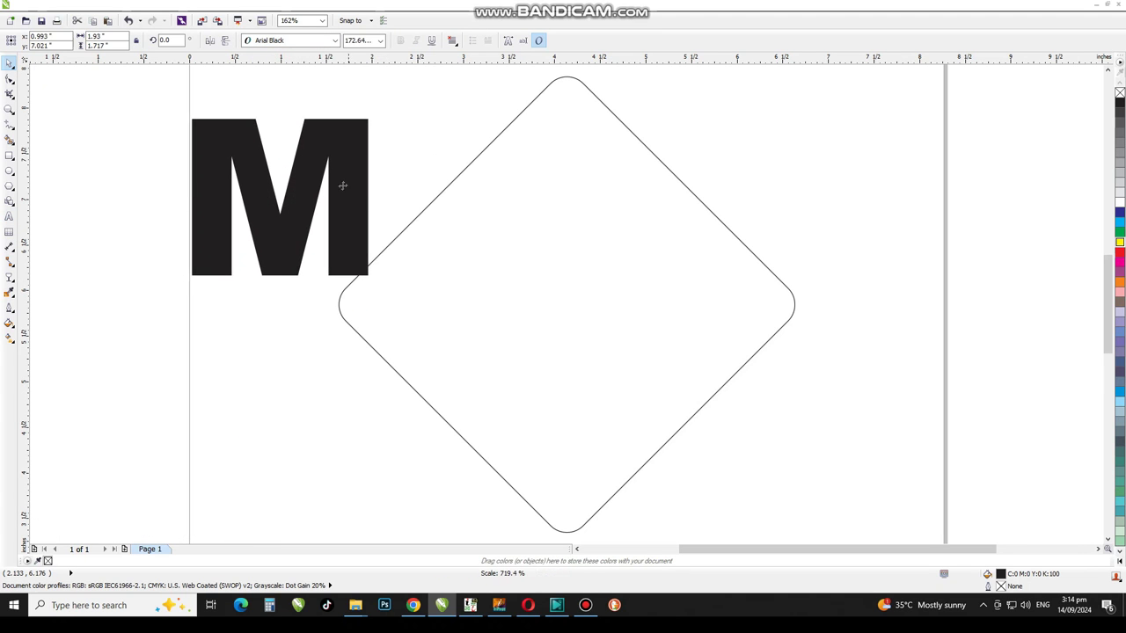
pyautogui.moveTo(346, 184); pyautogui.dragTo(608, 234)
pyautogui.hotkey('ctrl', 'a')
pyautogui.press('c')
pyautogui.press('e')
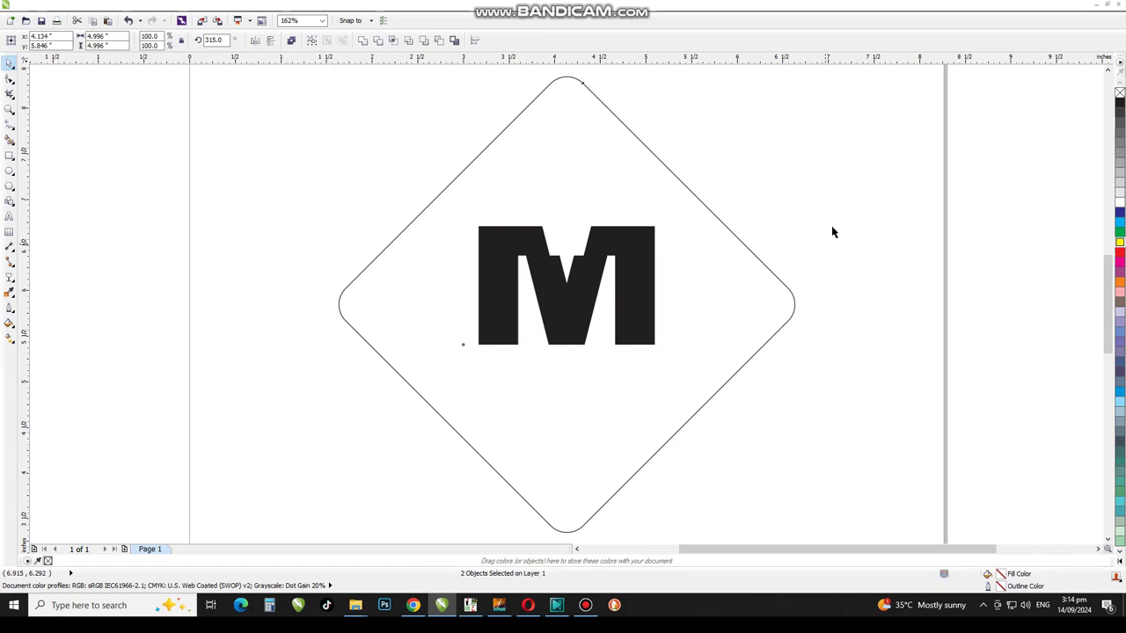
pyautogui.click(833, 231)
pyautogui.click(651, 255)
pyautogui.moveTo(689, 403); pyautogui.dragTo(699, 410)
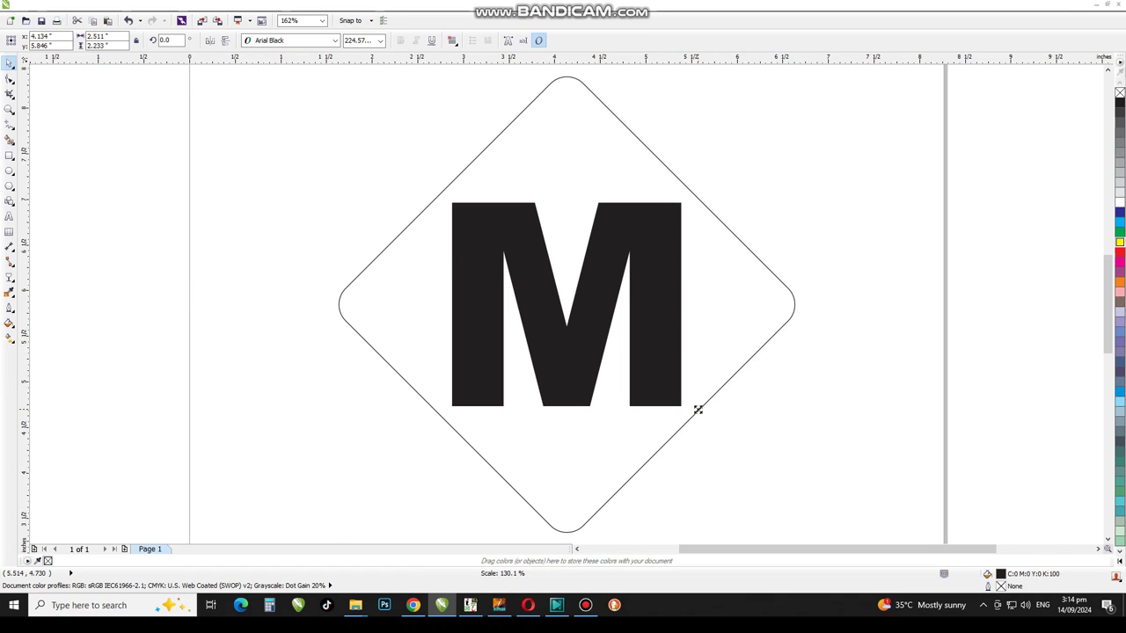
# Step: Remove the M's fill, give it a black outline, and convert it to curves
pyautogui.click(1119, 93)
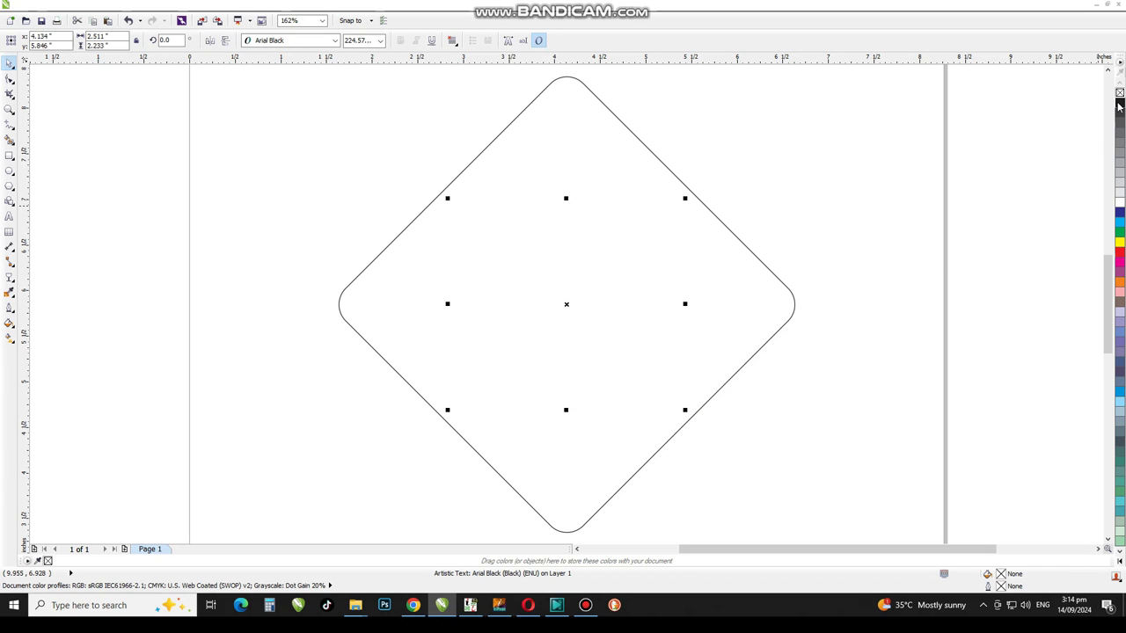
pyautogui.rightClick(1120, 102)
pyautogui.rightClick(607, 219)
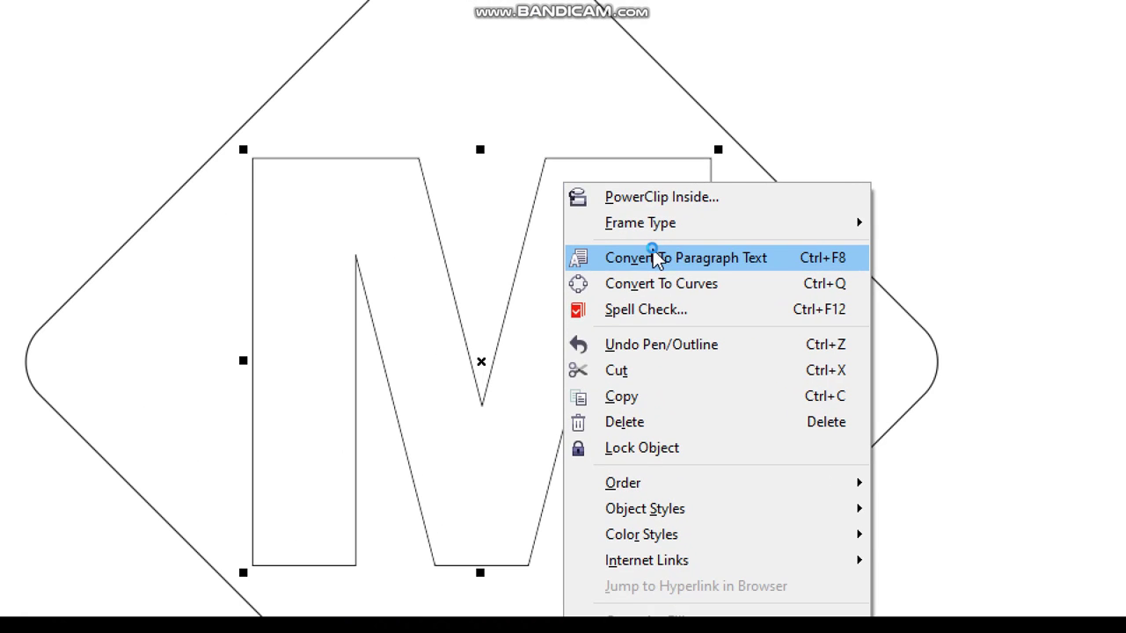
pyautogui.click(655, 258)
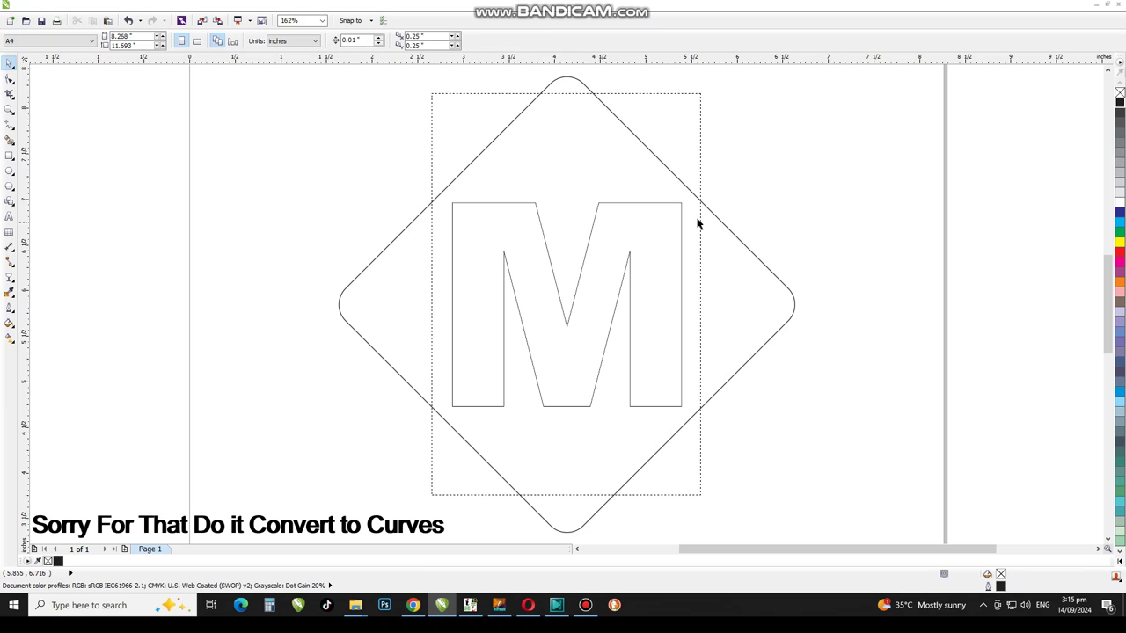
pyautogui.hotkey('ctrl', 'z')
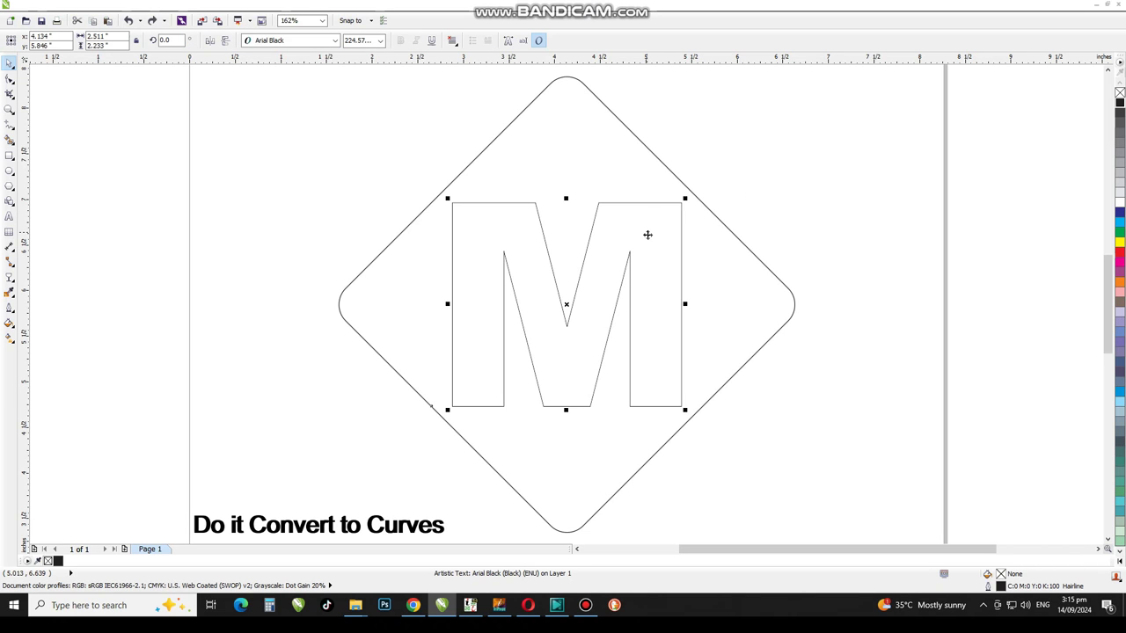
pyautogui.rightClick(647, 226)
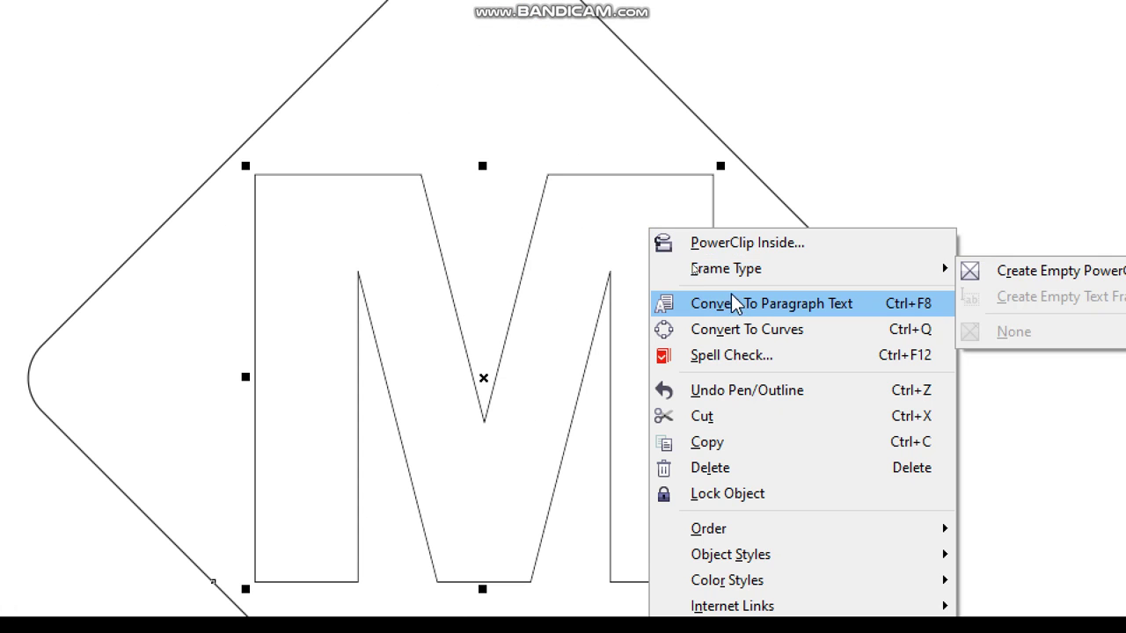
pyautogui.click(744, 329)
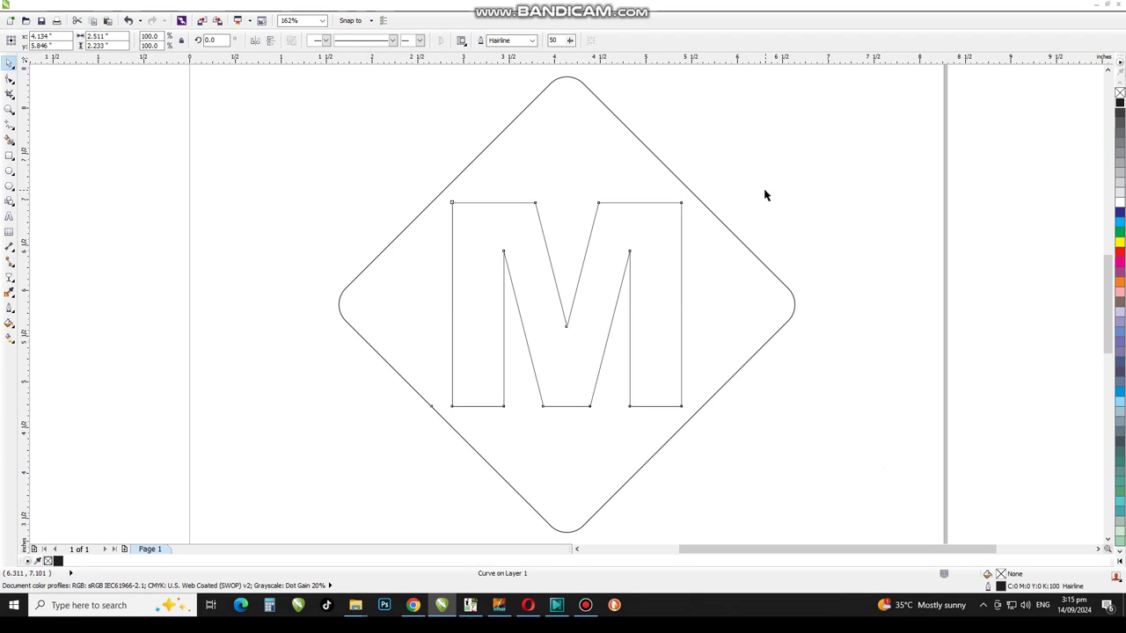
# Step: Drag the M's bottom-left and bottom-right nodes outward so its legs splay wide
pyautogui.click(9, 80)
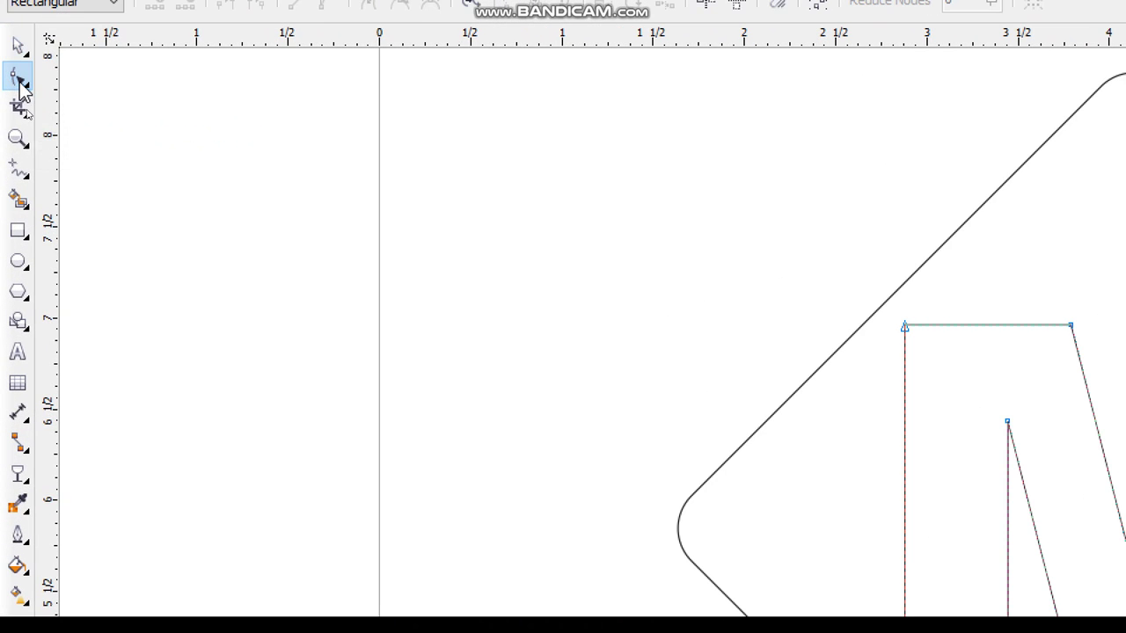
pyautogui.moveTo(427, 395)
pyautogui.mouseDown()
pyautogui.moveTo(507, 414)
pyautogui.moveTo(432, 408)
pyautogui.mouseUp()
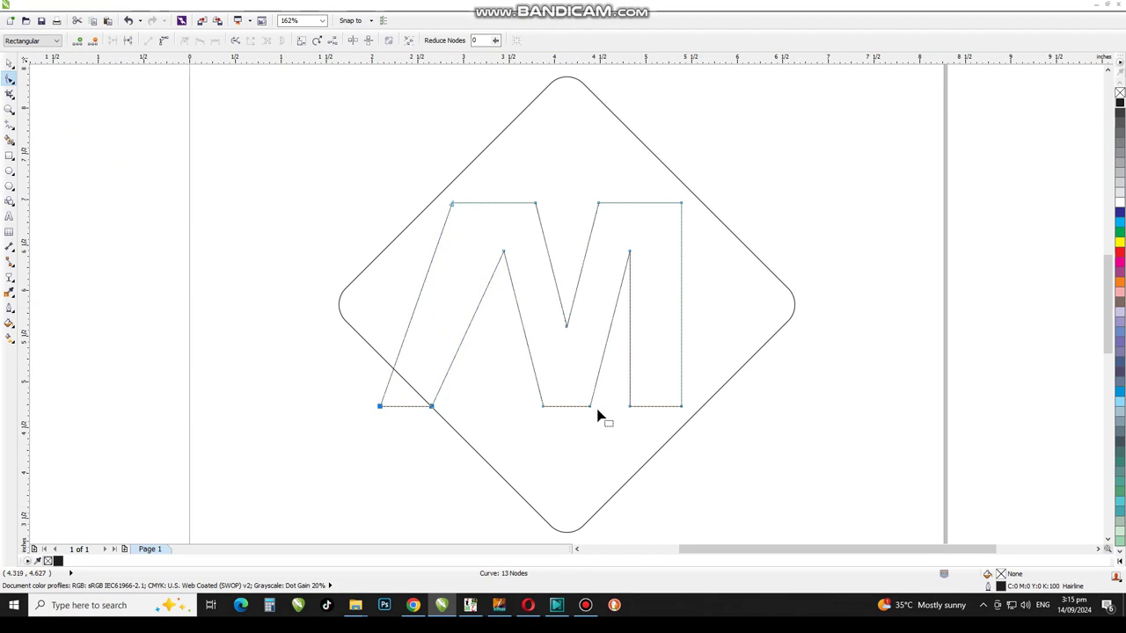
pyautogui.moveTo(732, 376)
pyautogui.mouseDown()
pyautogui.moveTo(629, 414)
pyautogui.moveTo(703, 407)
pyautogui.mouseUp()
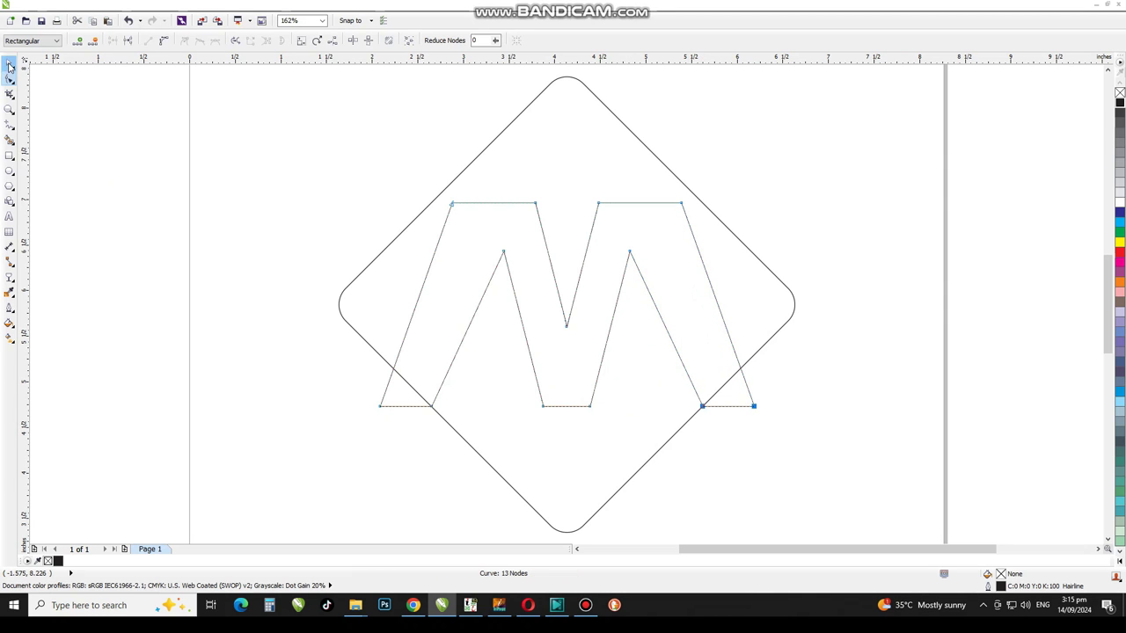
pyautogui.click(10, 64)
pyautogui.click(452, 339)
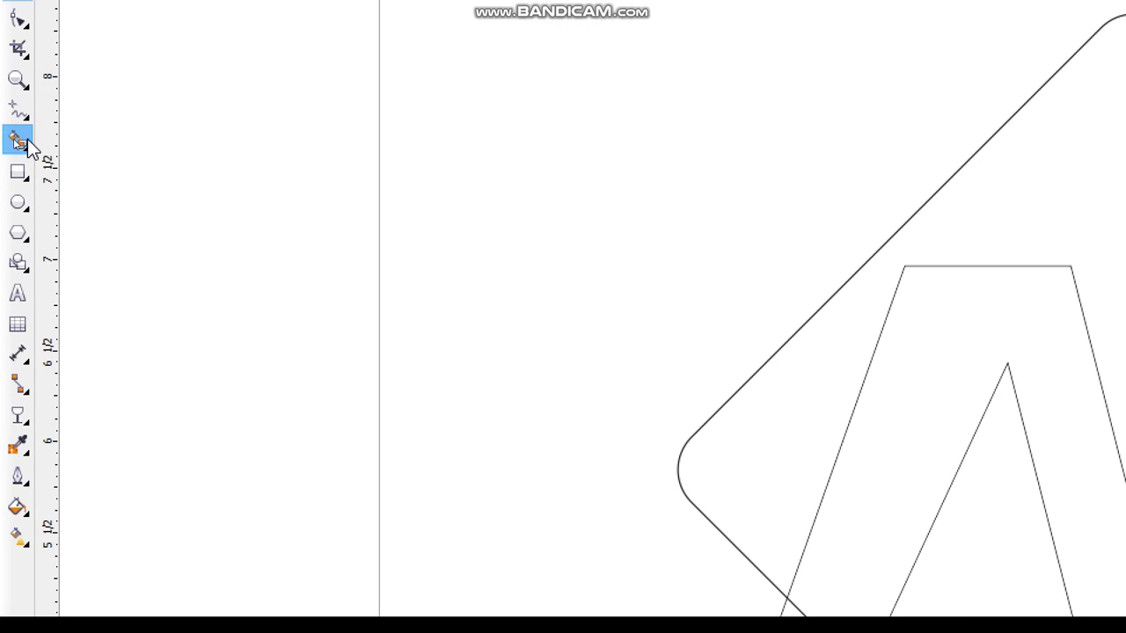
# Step: Smart-fill the diamond's regions around the M blue-grey (C40 M20 Y0 K40) and move them aside
pyautogui.click(9, 139)
pyautogui.click(573, 155)
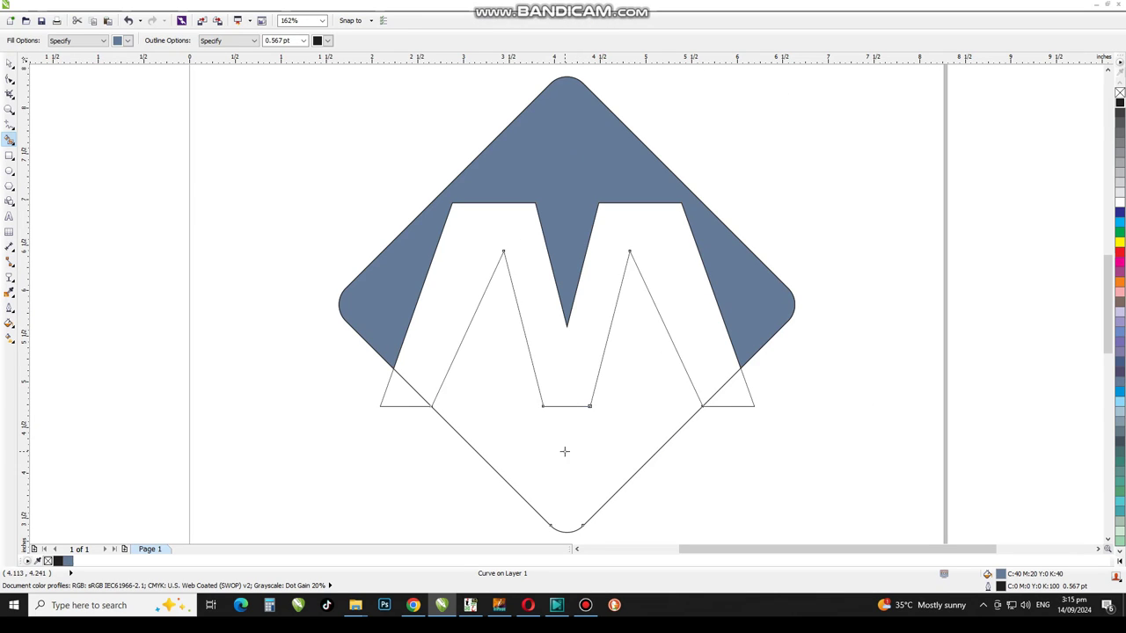
pyautogui.click(565, 451)
pyautogui.click(10, 64)
pyautogui.click(199, 239)
pyautogui.hotkey('shift', 'F4')
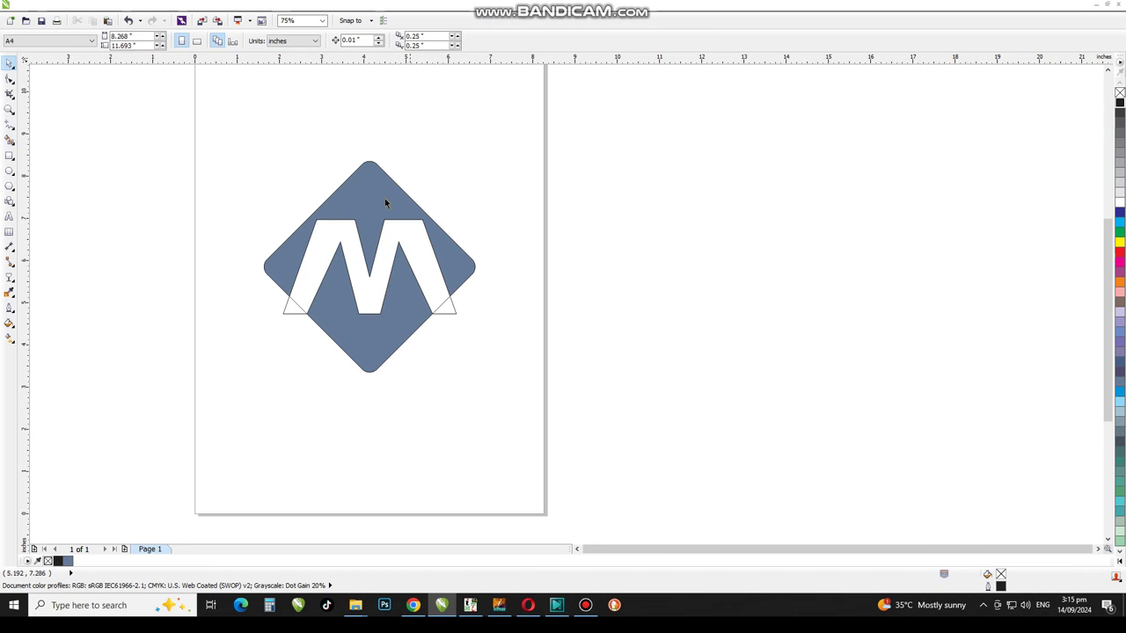
pyautogui.click(385, 203)
pyautogui.keyDown('shift'); pyautogui.click(380, 333); pyautogui.keyUp('shift')
pyautogui.moveTo(369, 269); pyautogui.dragTo(563, 264)
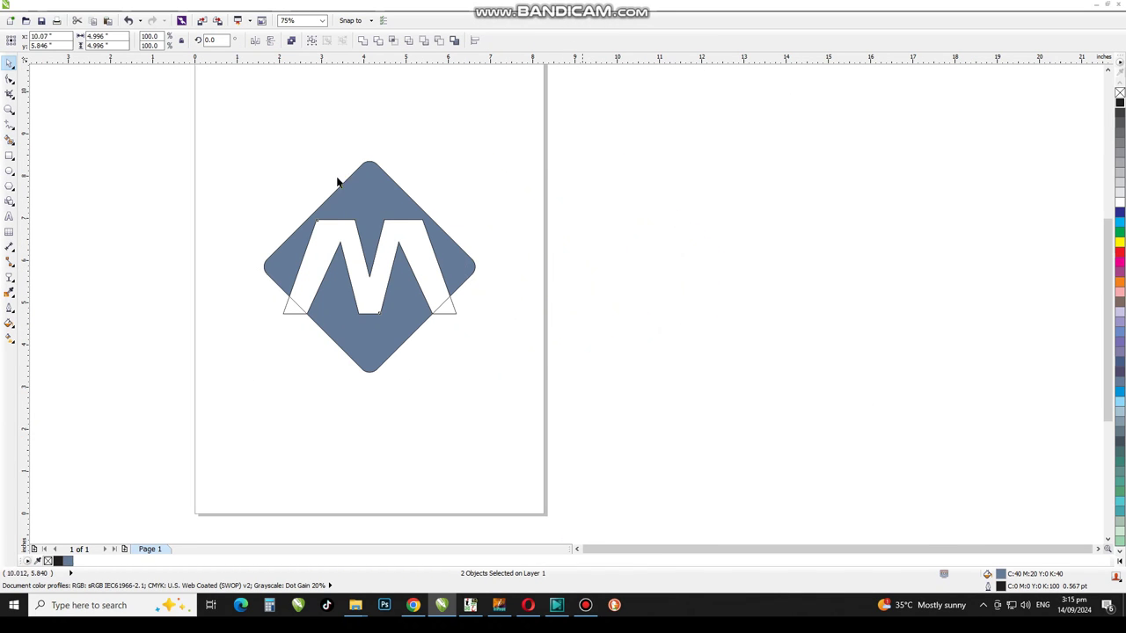
# Step: Delete the leftover outlines, move the filled logo onto the page, and combine it into one curve
pyautogui.moveTo(189, 139); pyautogui.dragTo(524, 369)
pyautogui.press('Delete')
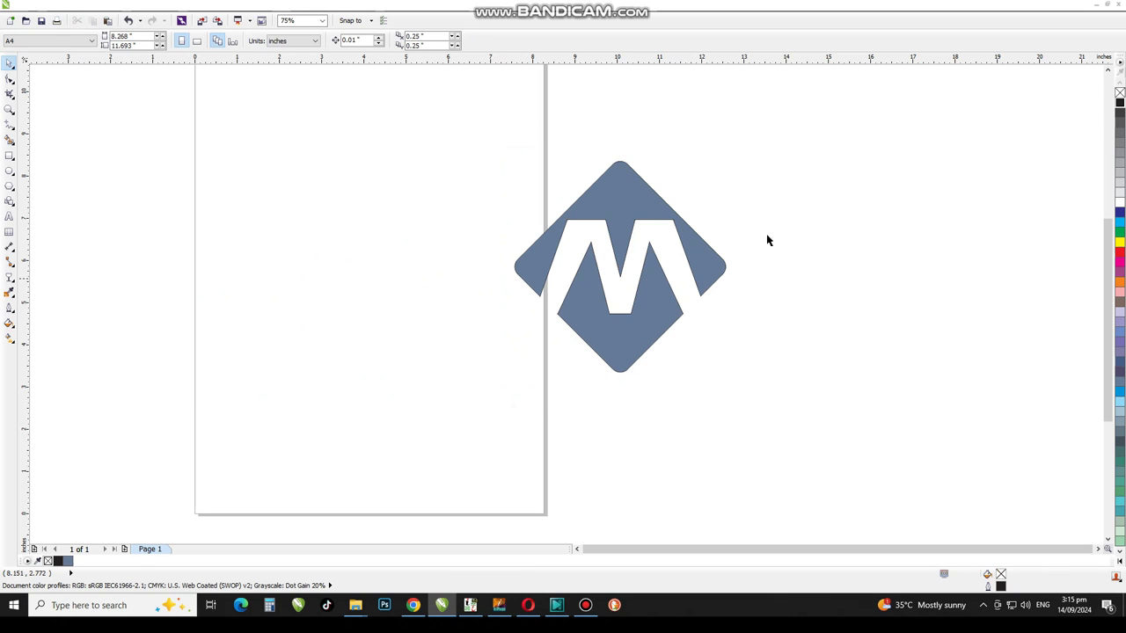
pyautogui.moveTo(818, 132); pyautogui.dragTo(508, 357)
pyautogui.moveTo(595, 299); pyautogui.dragTo(345, 299)
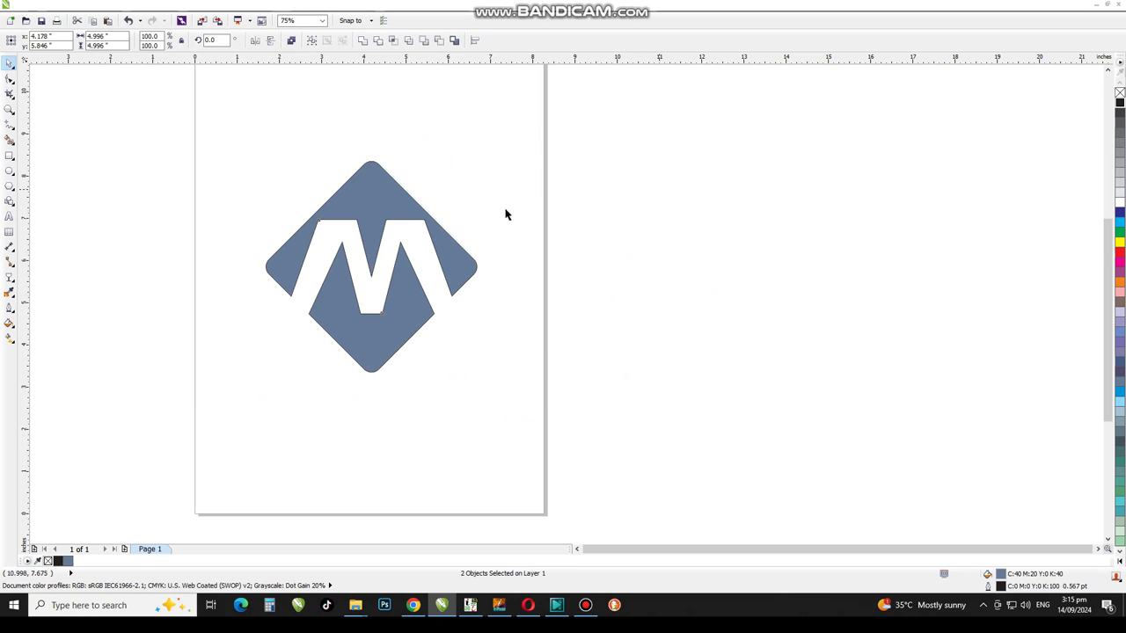
pyautogui.hotkey('ctrl', 'l')
pyautogui.hotkey('shift', 'F2')
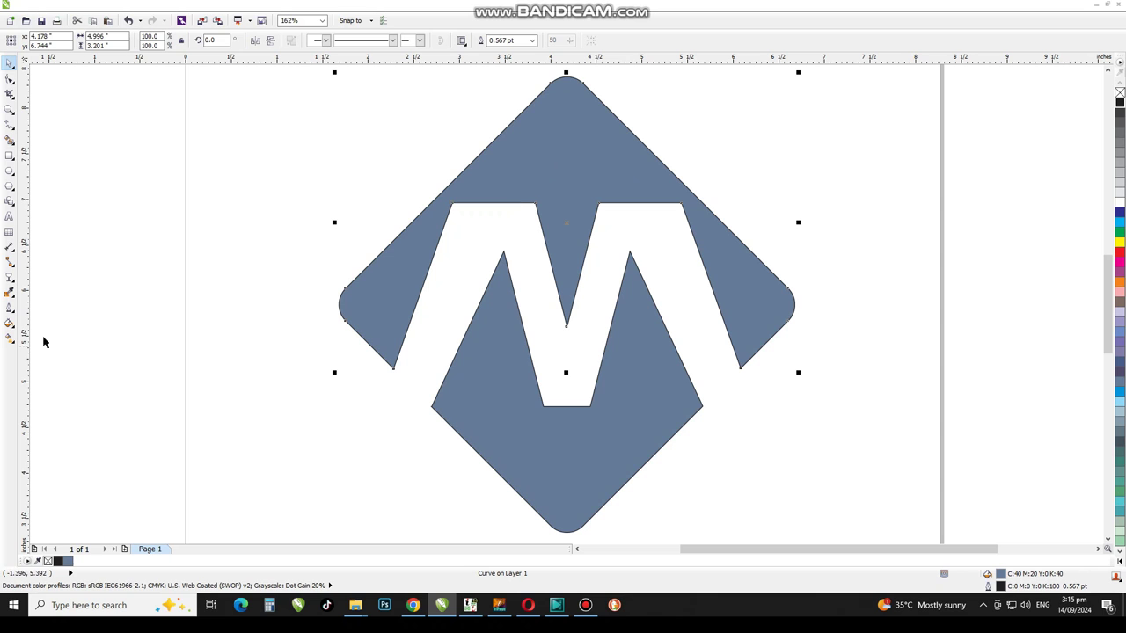
# Step: Give the logo's top piece a vertical navy-to-cyan linear gradient
pyautogui.click(16, 343)
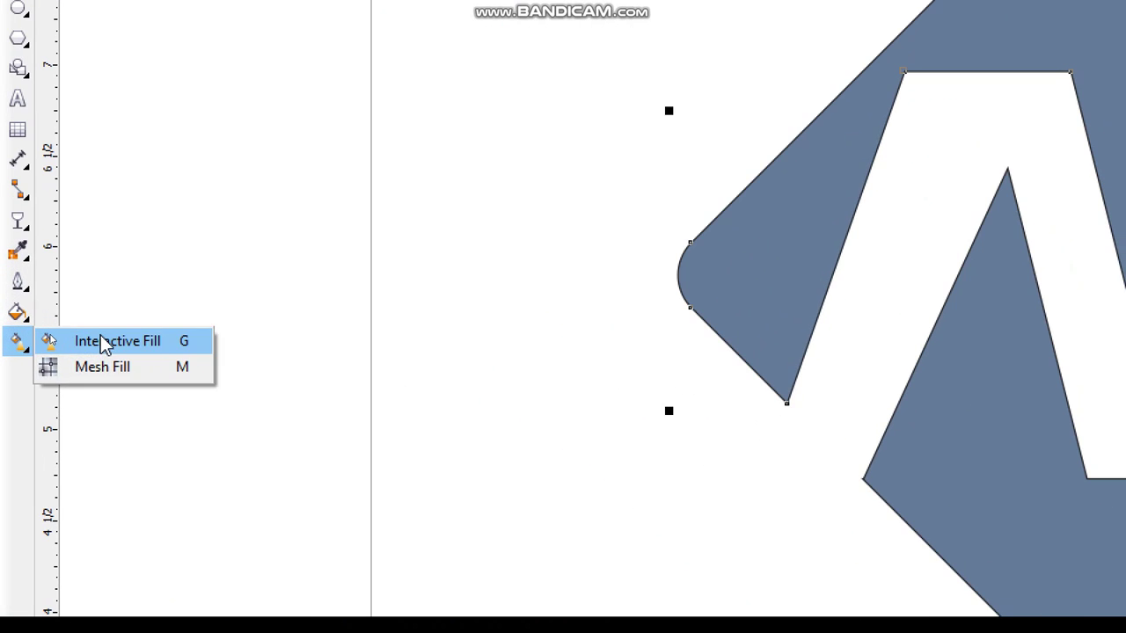
pyautogui.click(48, 339)
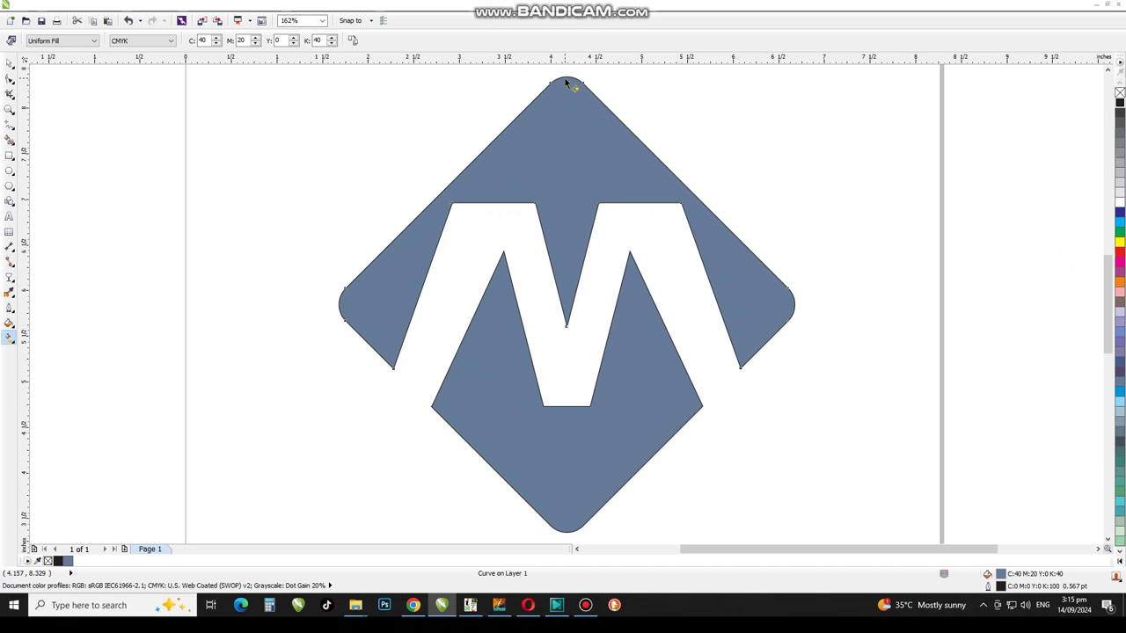
pyautogui.moveTo(566, 81); pyautogui.dragTo(564, 234)
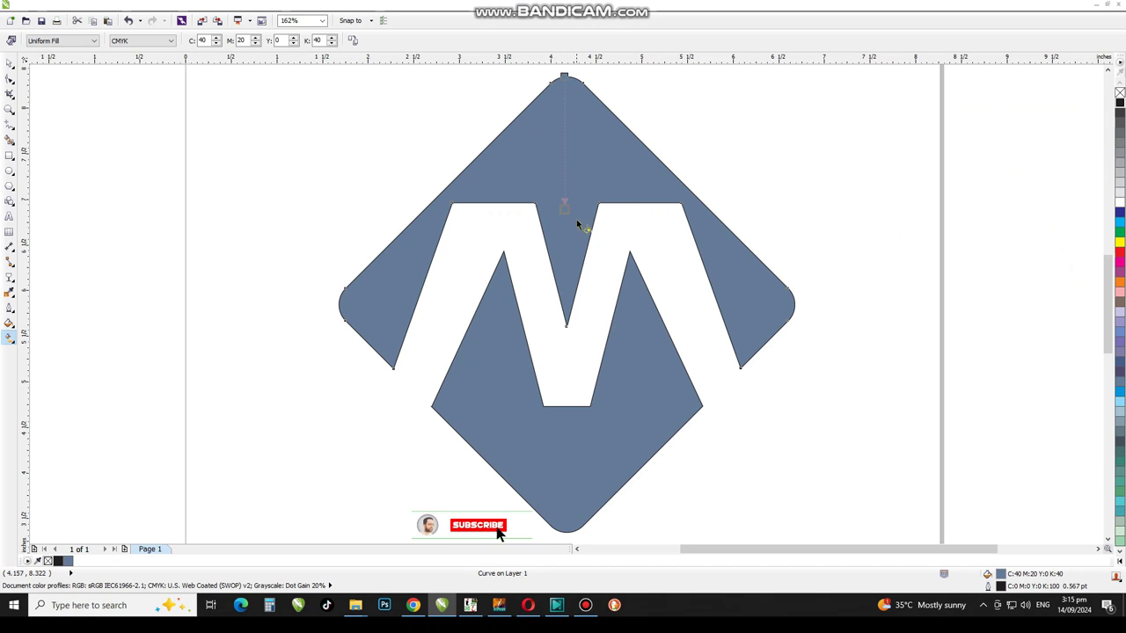
pyautogui.click(1120, 225)
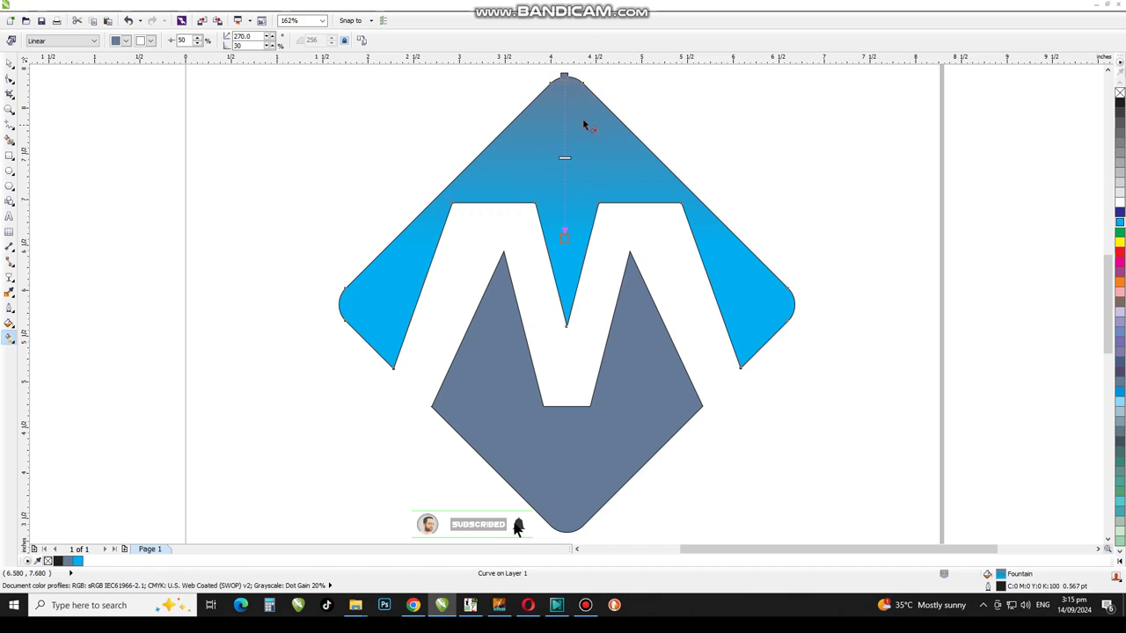
pyautogui.click(1119, 212)
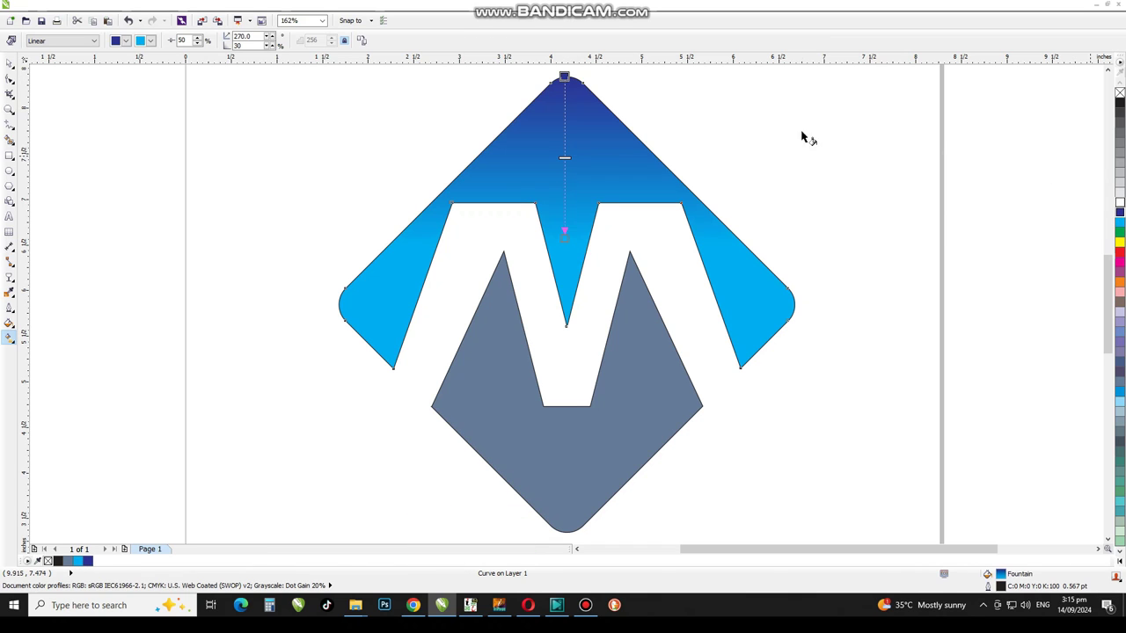
# Step: Fill the lower piece red without outline and shrink the logo to 3.125 inches, lower on the page
pyautogui.click(9, 63)
pyautogui.click(73, 221)
pyautogui.click(503, 443)
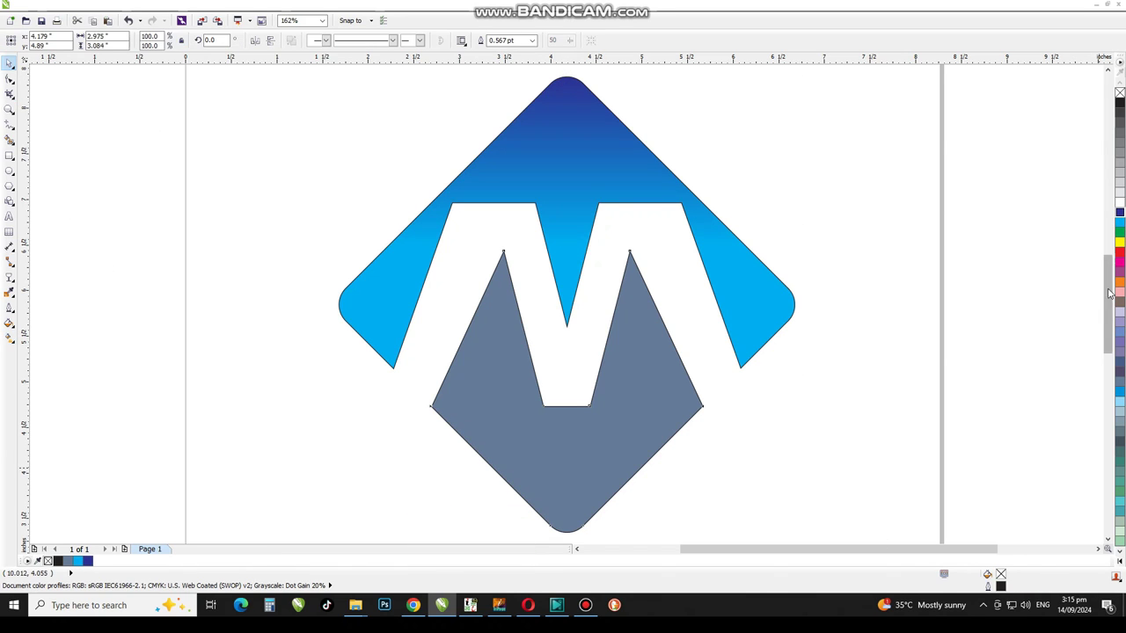
pyautogui.click(1120, 255)
pyautogui.rightClick(1120, 92)
pyautogui.scroll(-2, 765, 189)
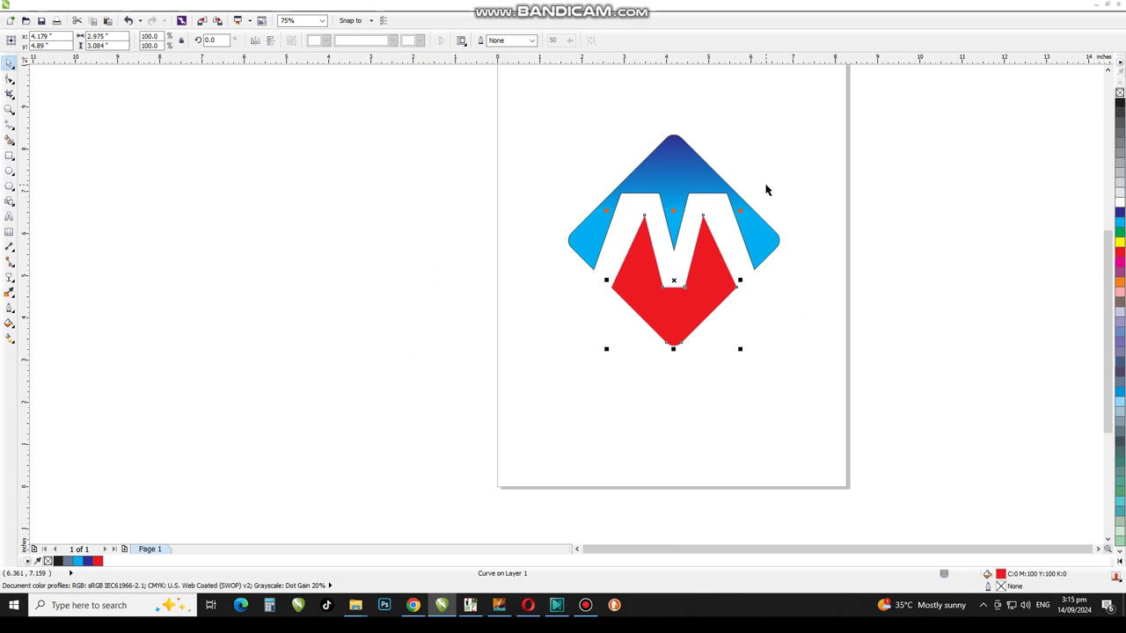
pyautogui.moveTo(553, 352)
pyautogui.mouseDown()
pyautogui.moveTo(811, 119)
pyautogui.moveTo(745, 169)
pyautogui.mouseUp()
pyautogui.moveTo(673, 264); pyautogui.dragTo(679, 304)
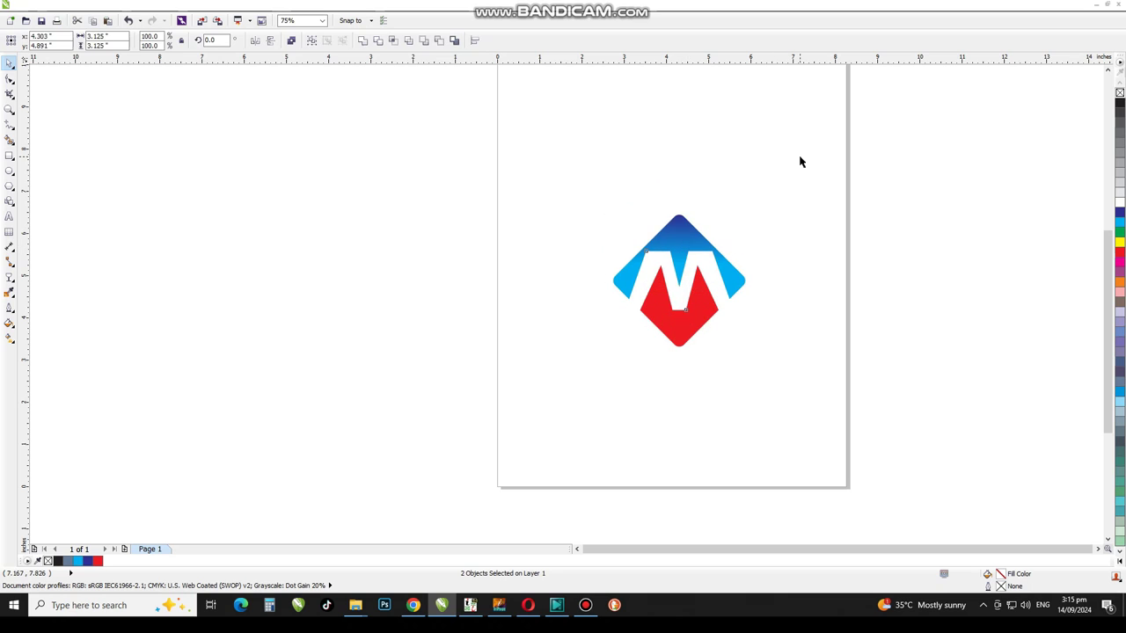
pyautogui.click(799, 158)
# Step: Type 'AW' above the logo, enlarge it to about 110.56 pt, and centre it
pyautogui.click(9, 217)
pyautogui.click(583, 145)
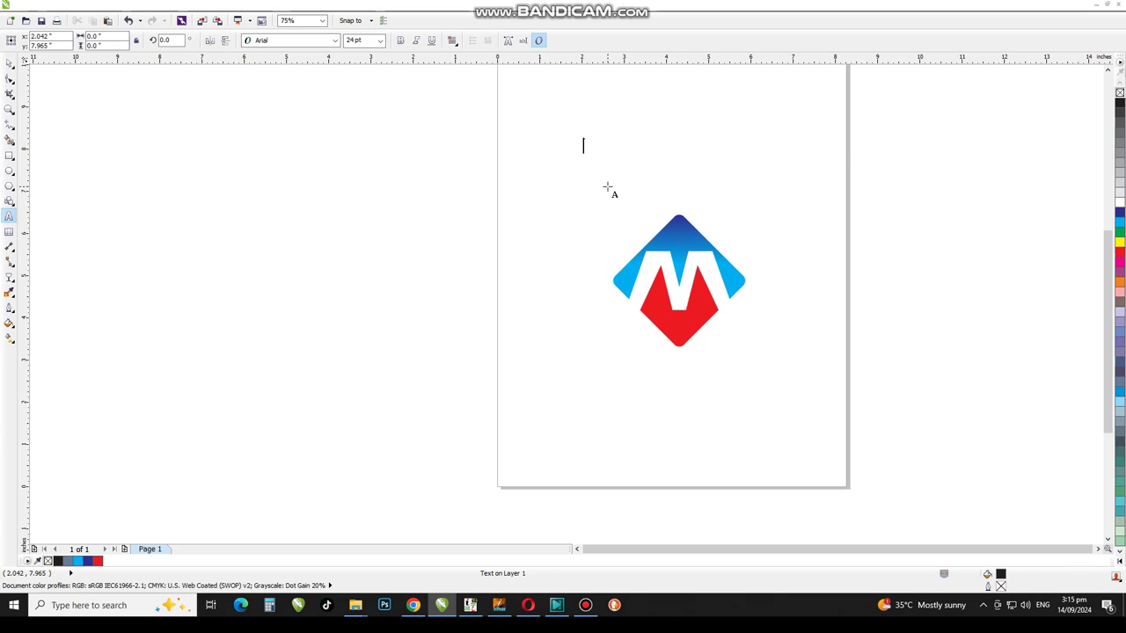
pyautogui.write('AW')
pyautogui.click(8, 64)
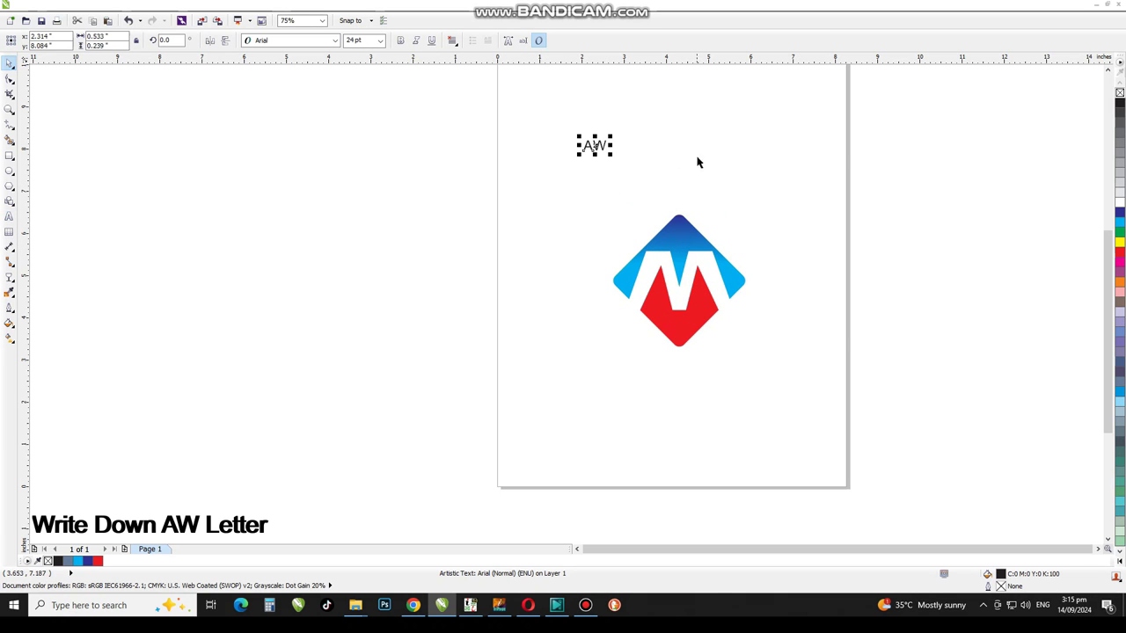
pyautogui.moveTo(612, 156); pyautogui.dragTo(649, 173)
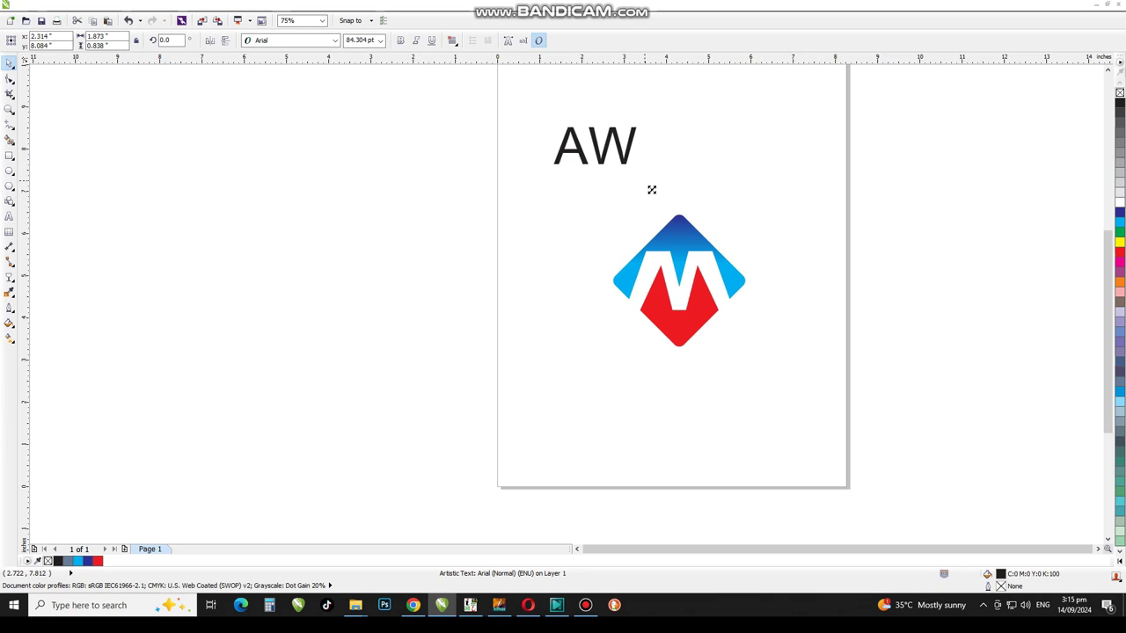
pyautogui.scroll(2, 720, 194)
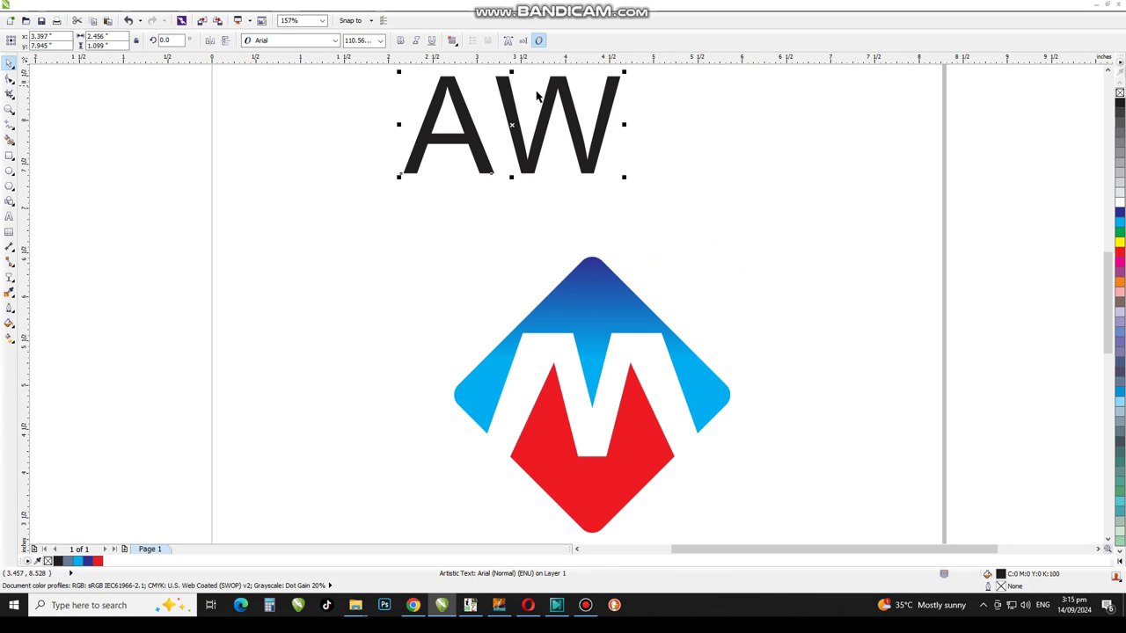
pyautogui.moveTo(570, 111); pyautogui.dragTo(639, 132)
# Step: Set AW in Arial Black, break it into separate letters, and move the W closer
pyautogui.click(335, 40)
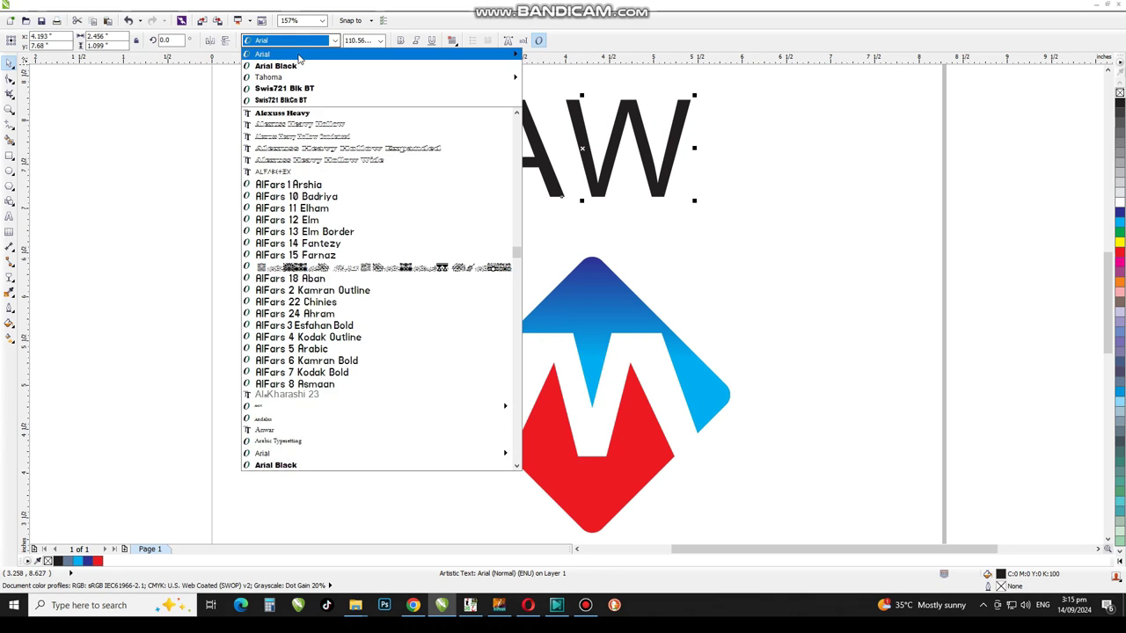
pyautogui.click(282, 67)
pyautogui.click(697, 148)
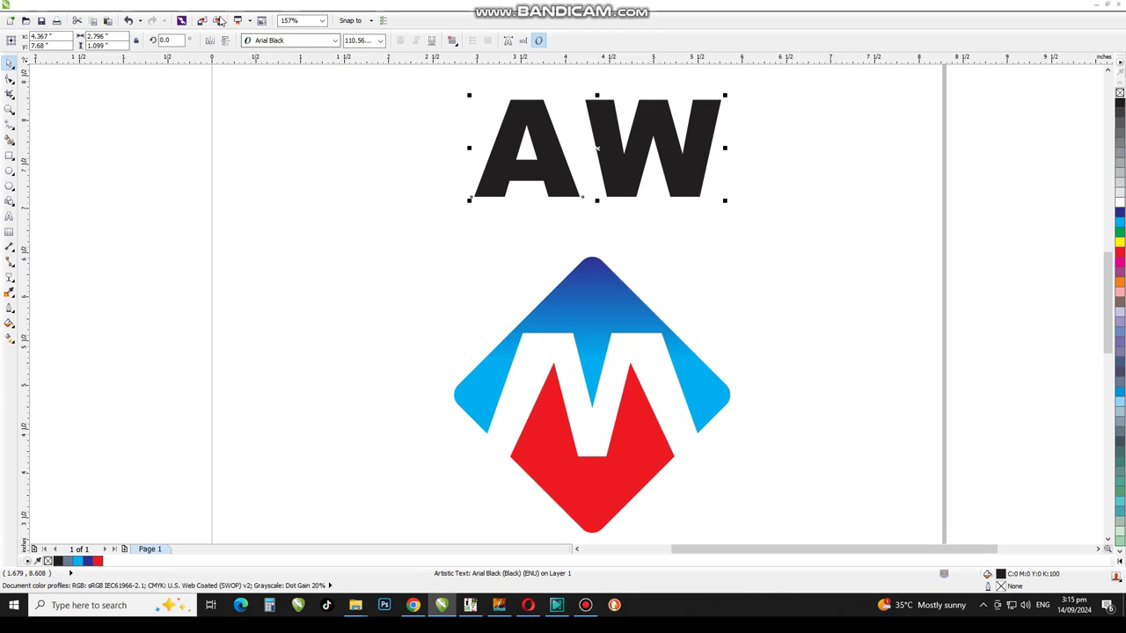
pyautogui.click(161, 7)
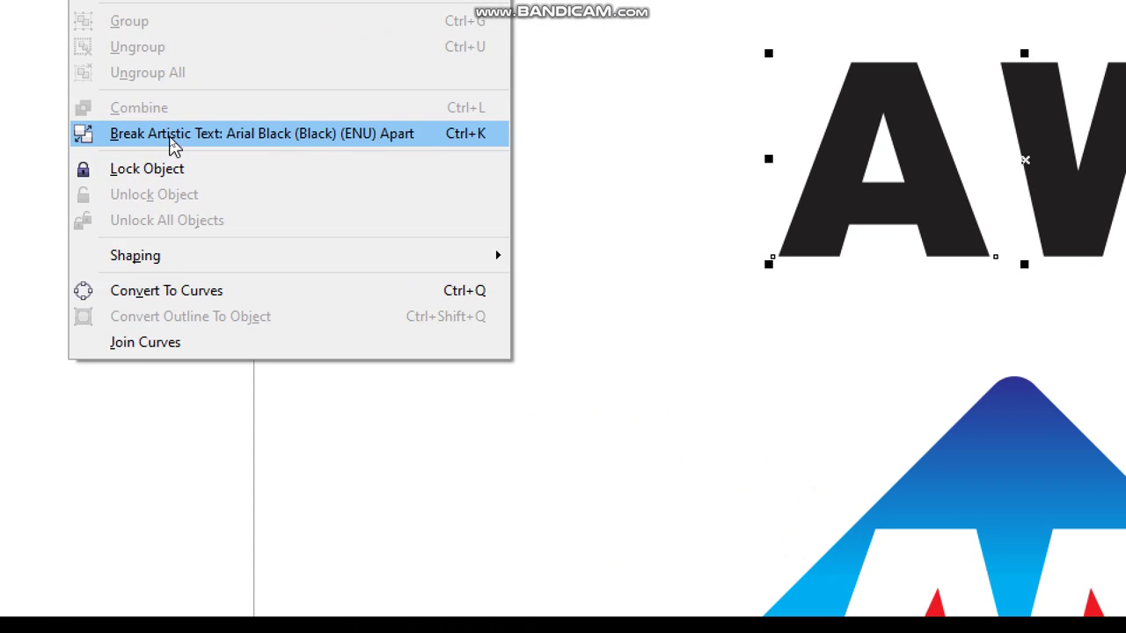
pyautogui.click(172, 141)
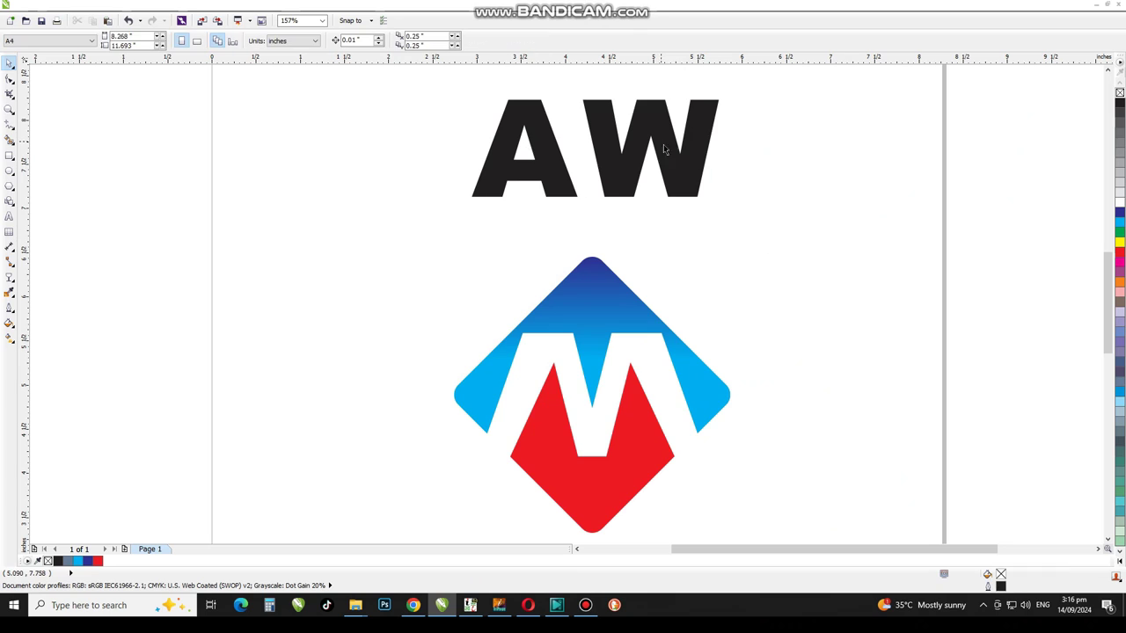
pyautogui.moveTo(676, 152); pyautogui.dragTo(665, 152)
pyautogui.click(759, 149)
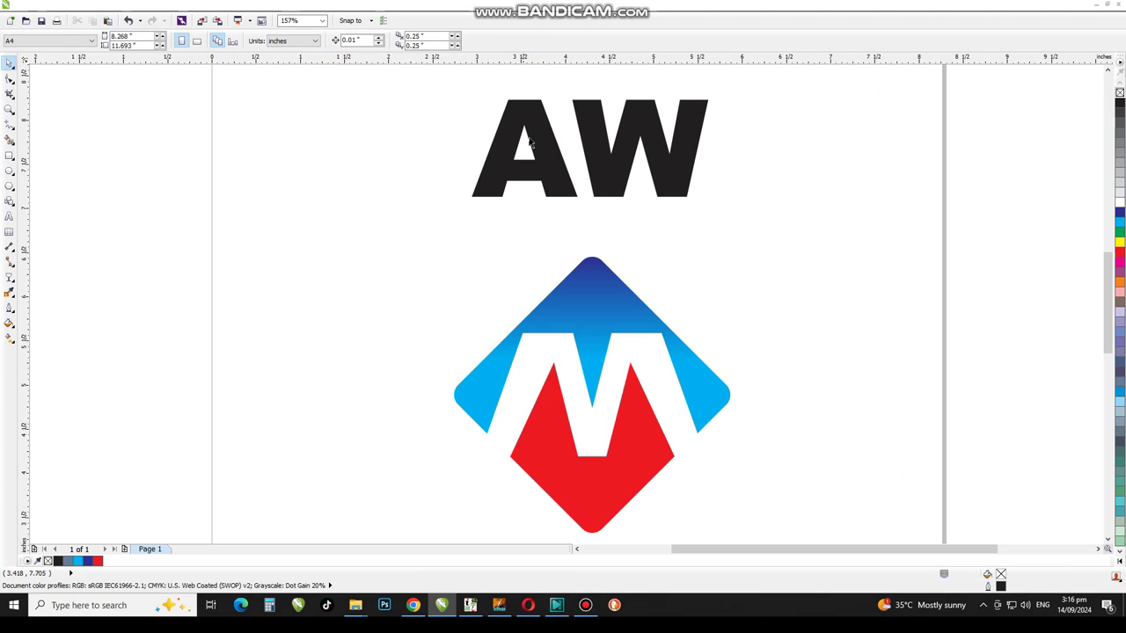
# Step: Remove the fill from the A and W so only outlines remain
pyautogui.moveTo(531, 143); pyautogui.dragTo(572, 197)
pyautogui.click(1119, 93)
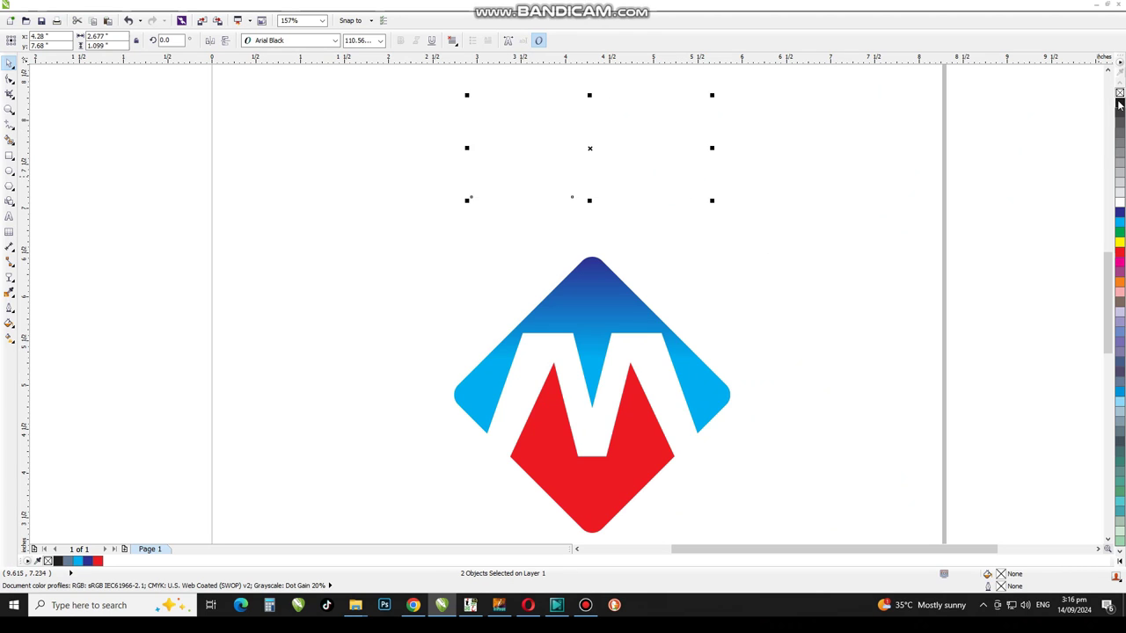
pyautogui.click(727, 187)
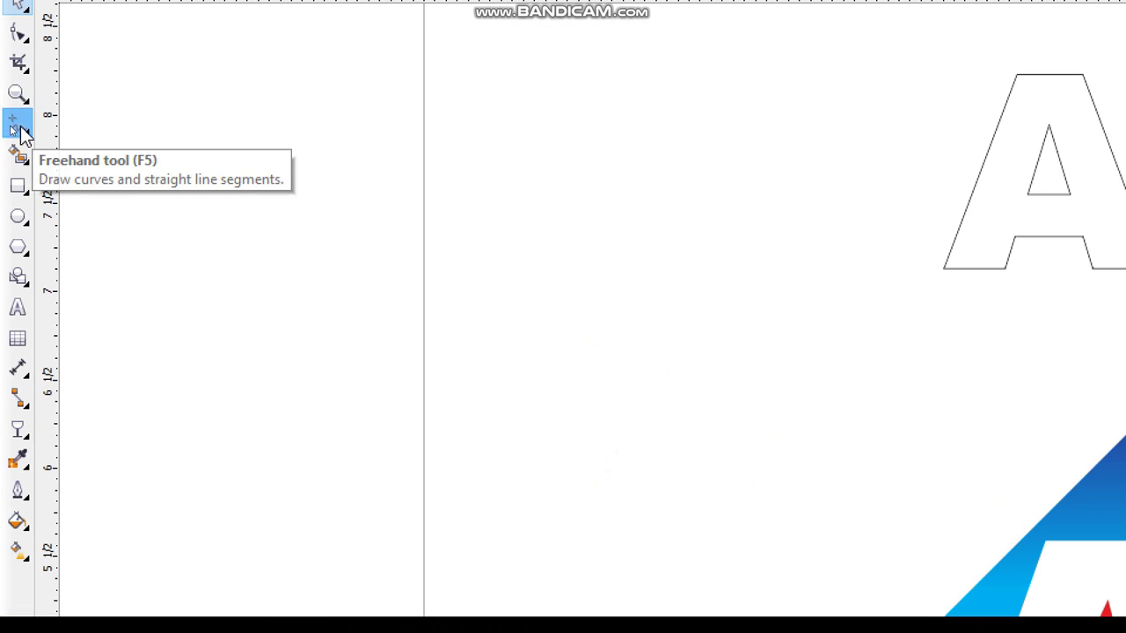
# Step: Draw a straight line across the AW letters from left to right
pyautogui.click(10, 126)
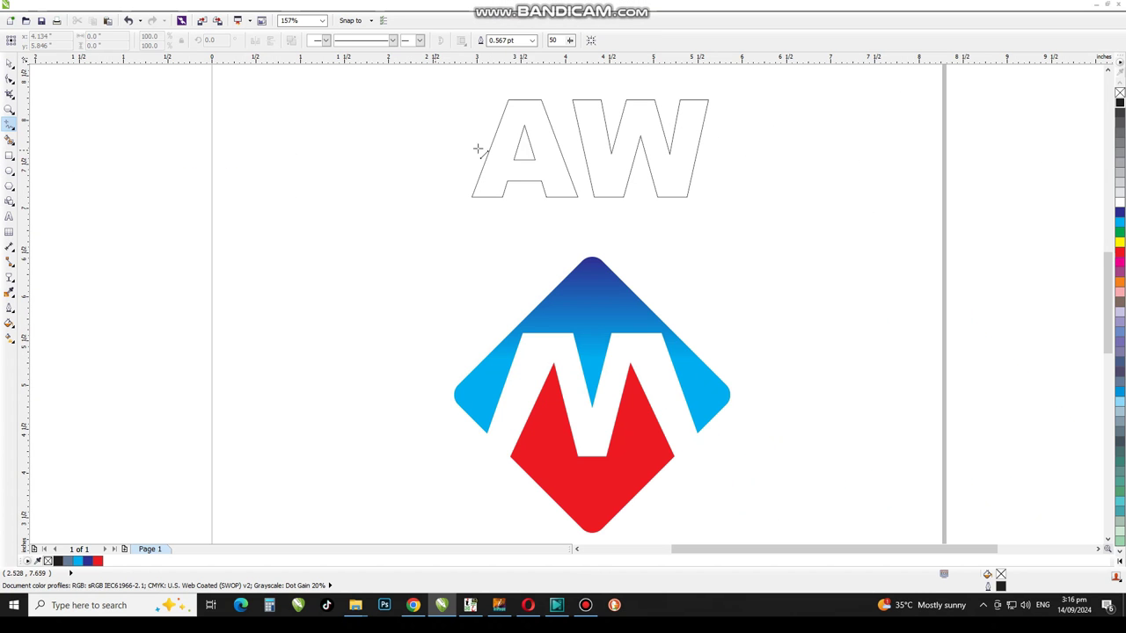
pyautogui.click(435, 150)
pyautogui.click(739, 134)
pyautogui.click(9, 63)
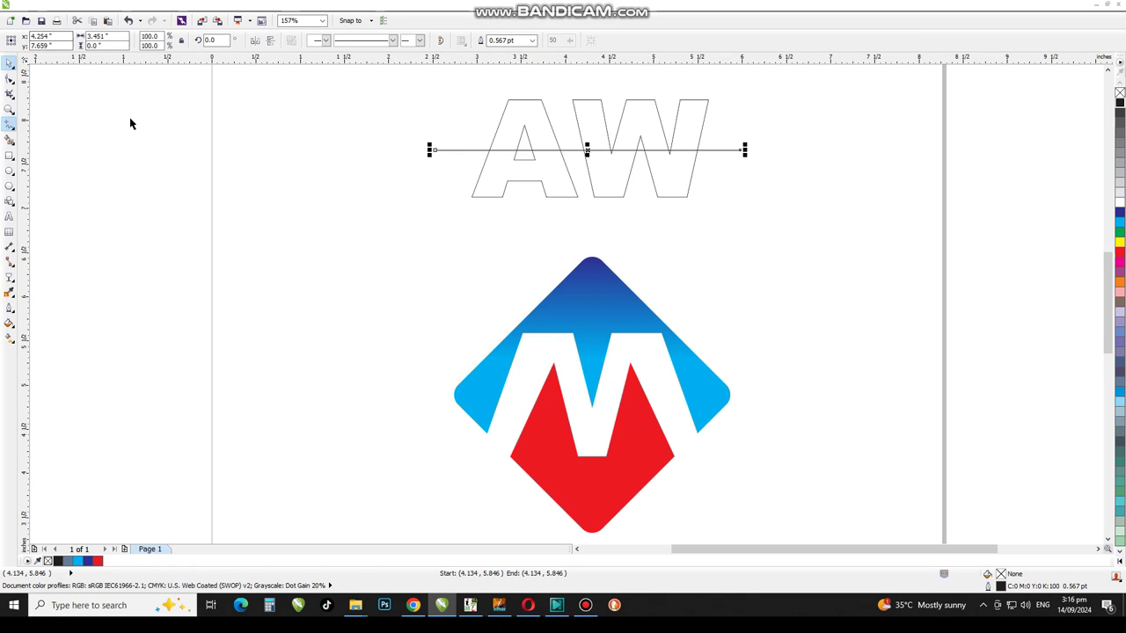
pyautogui.press('Escape')
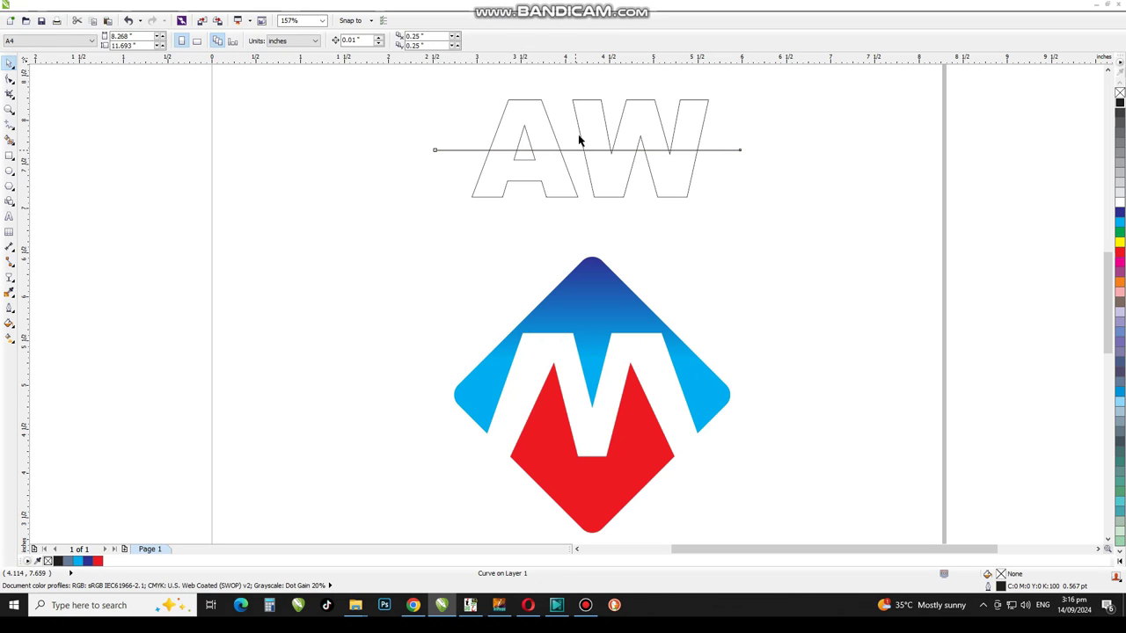
pyautogui.click(585, 119)
pyautogui.click(701, 158)
pyautogui.click(713, 150)
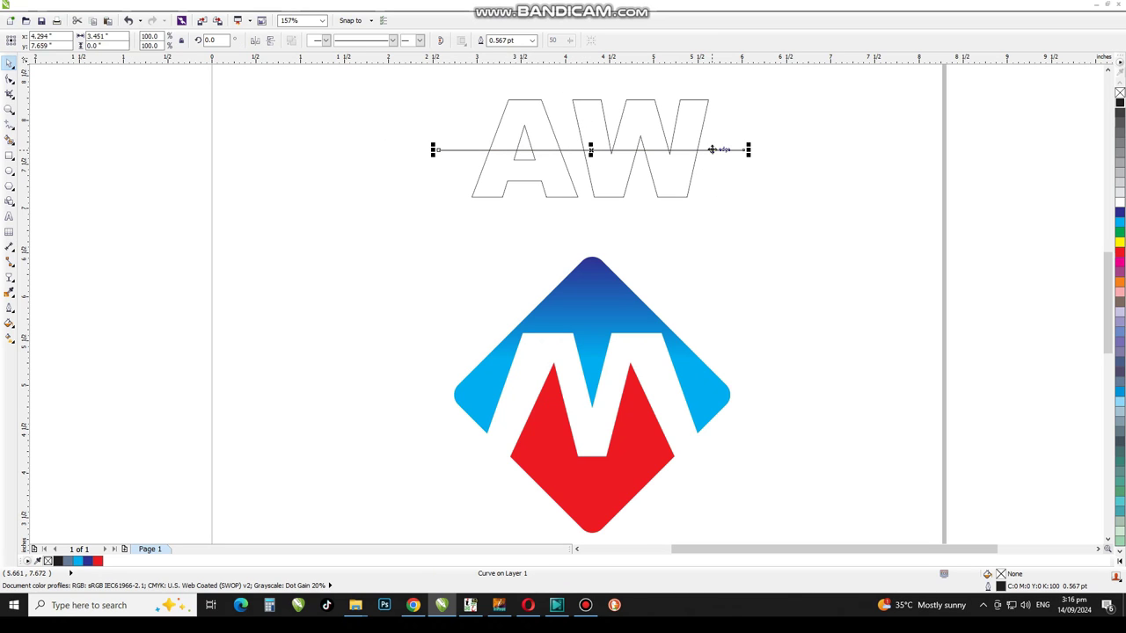
pyautogui.press('Escape')
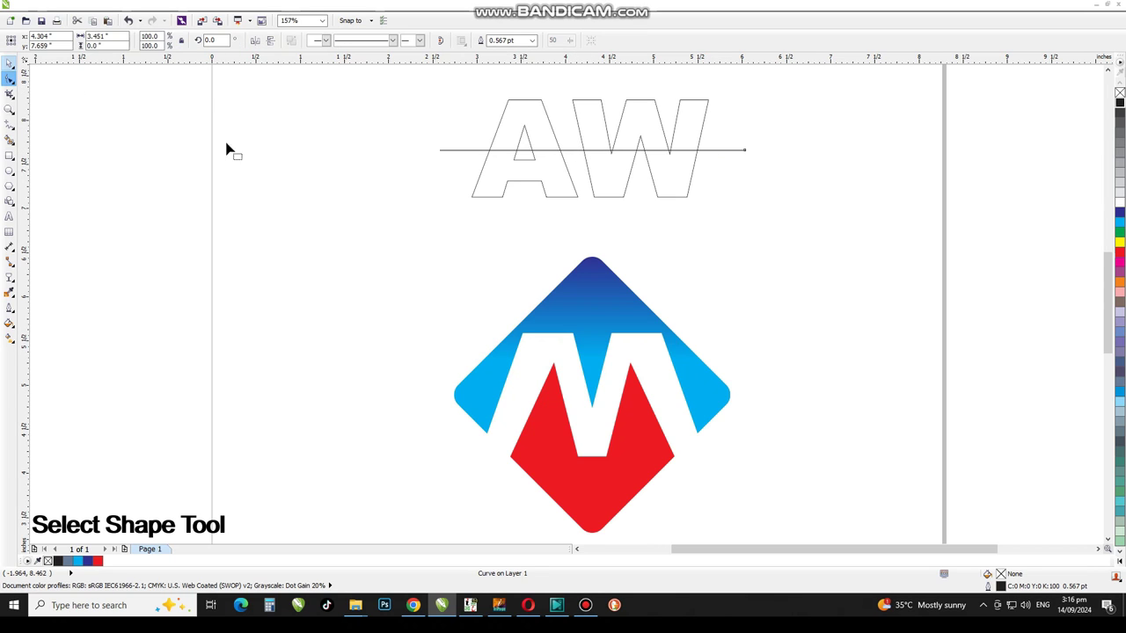
# Step: Bend the line into an arc, copy it just below, and combine both arcs
pyautogui.click(9, 78)
pyautogui.click(164, 42)
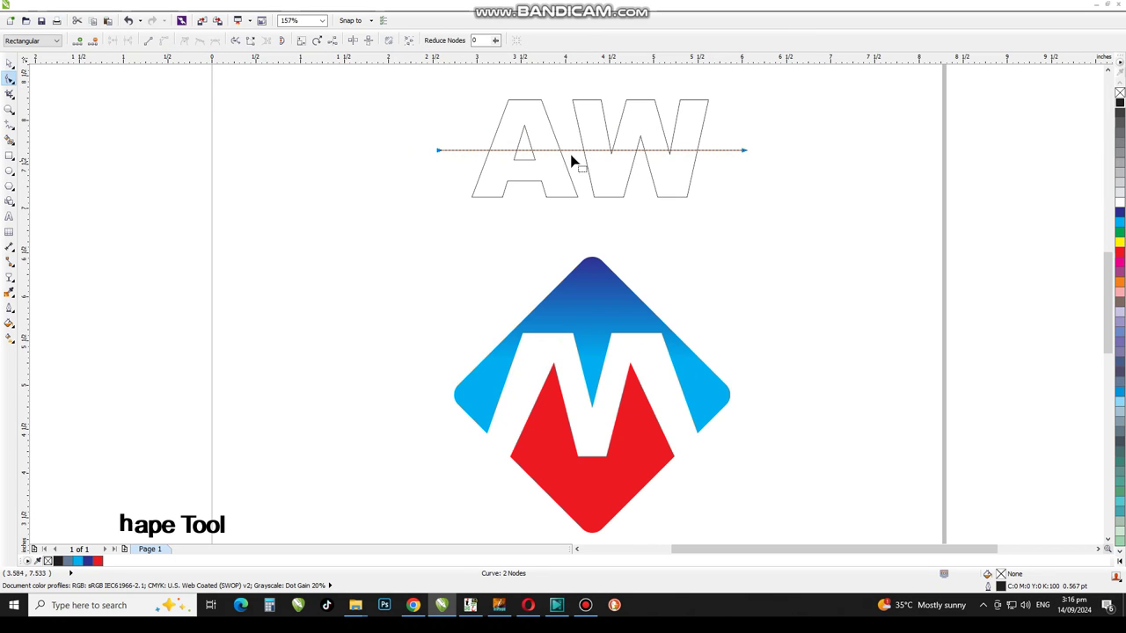
pyautogui.moveTo(581, 151); pyautogui.dragTo(584, 130)
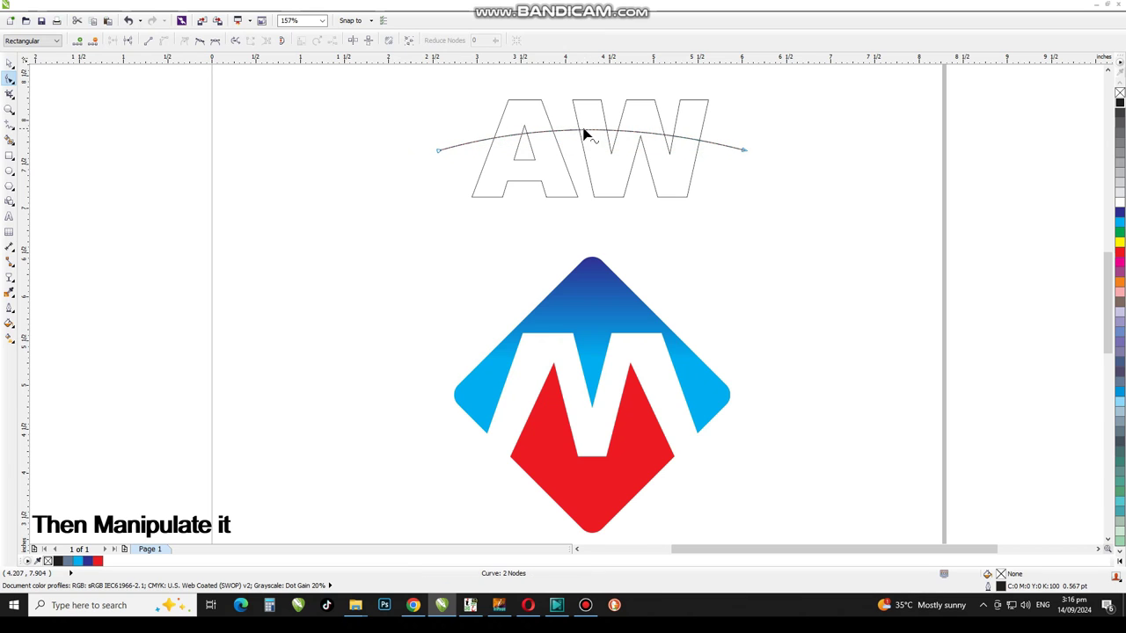
pyautogui.click(10, 63)
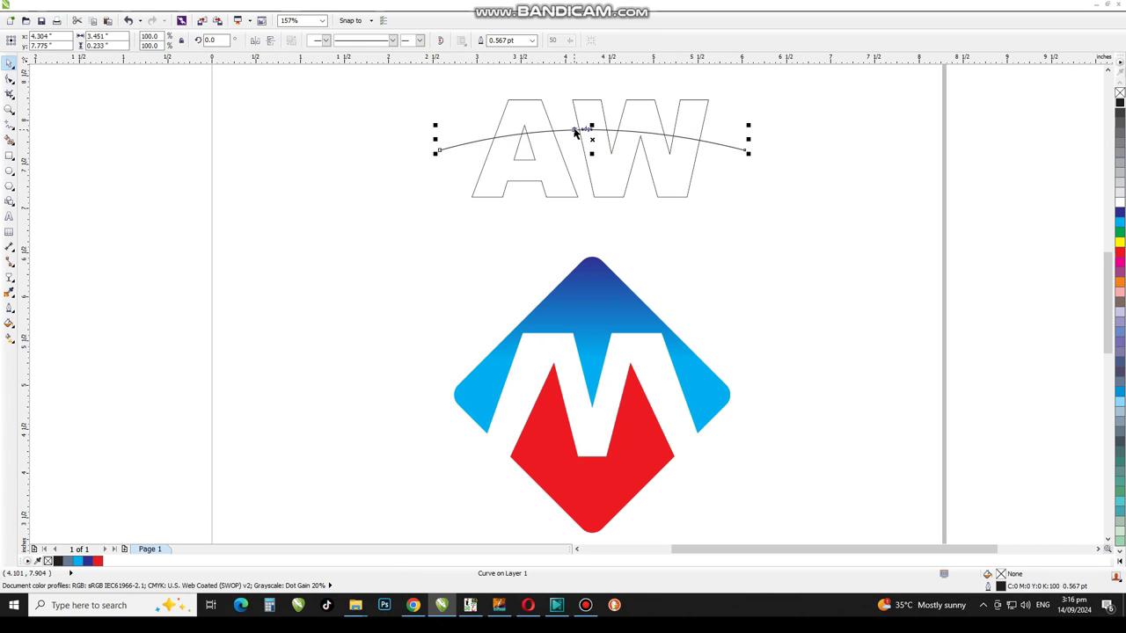
pyautogui.moveTo(576, 132); pyautogui.dragTo(563, 146)
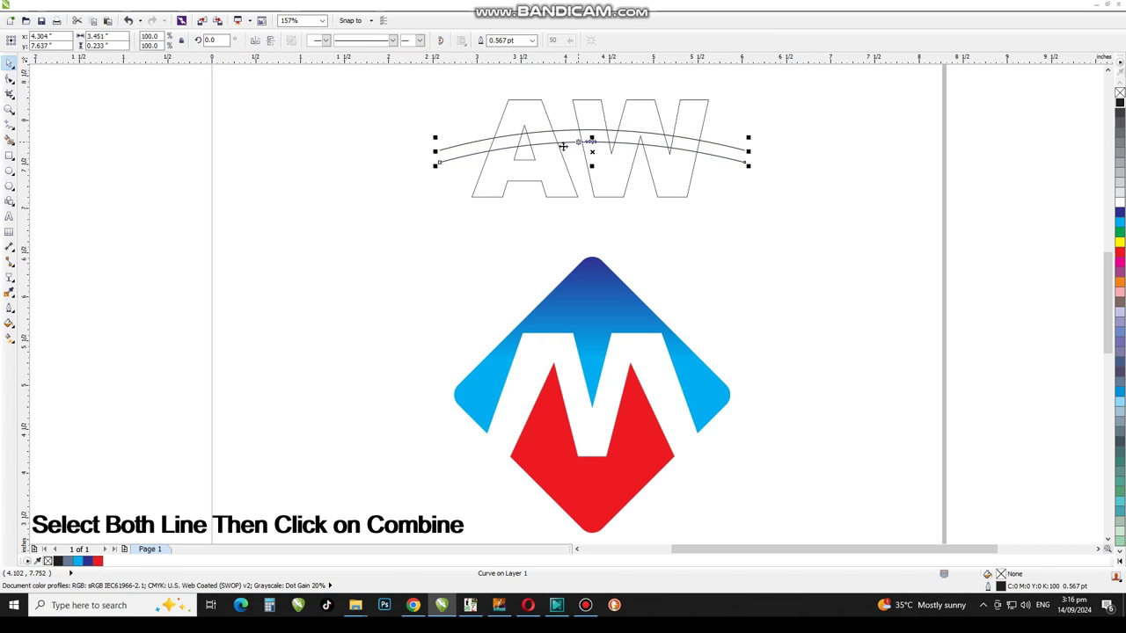
pyautogui.keyDown('shift'); pyautogui.click(471, 146); pyautogui.keyUp('shift')
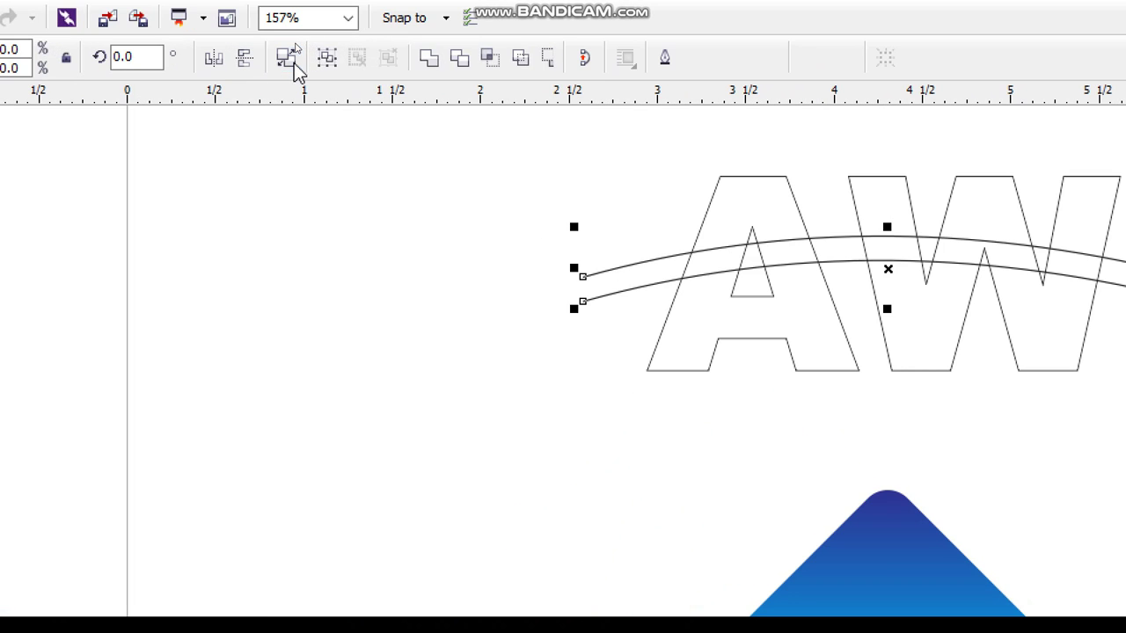
pyautogui.click(293, 62)
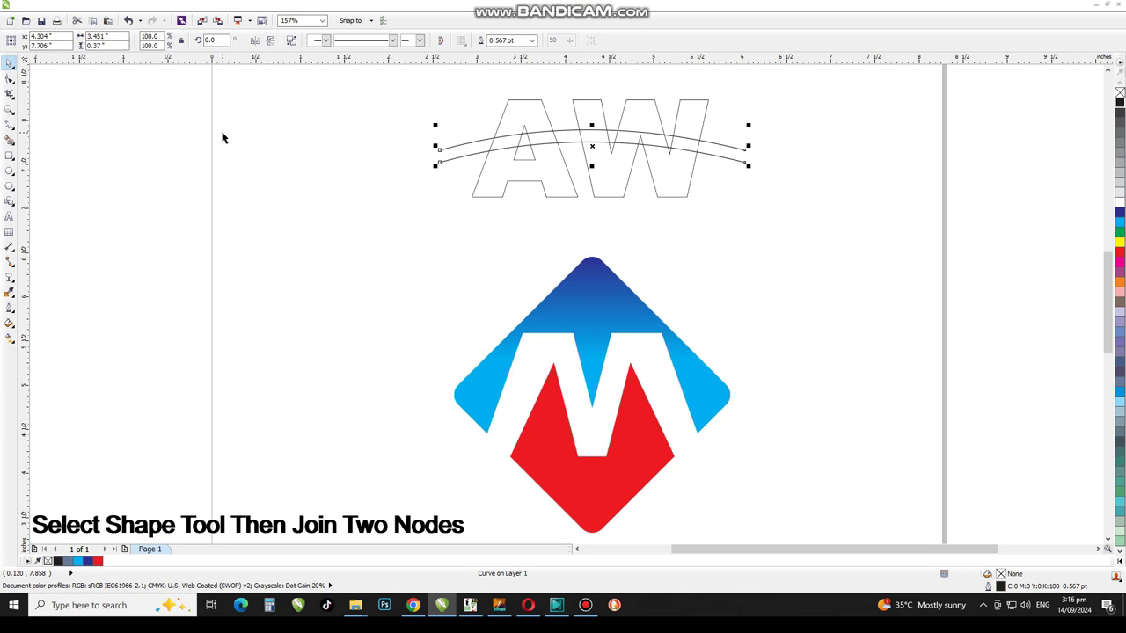
# Step: Join the two arcs' left end nodes and right end nodes into one thin crescent swoosh
pyautogui.click(223, 139)
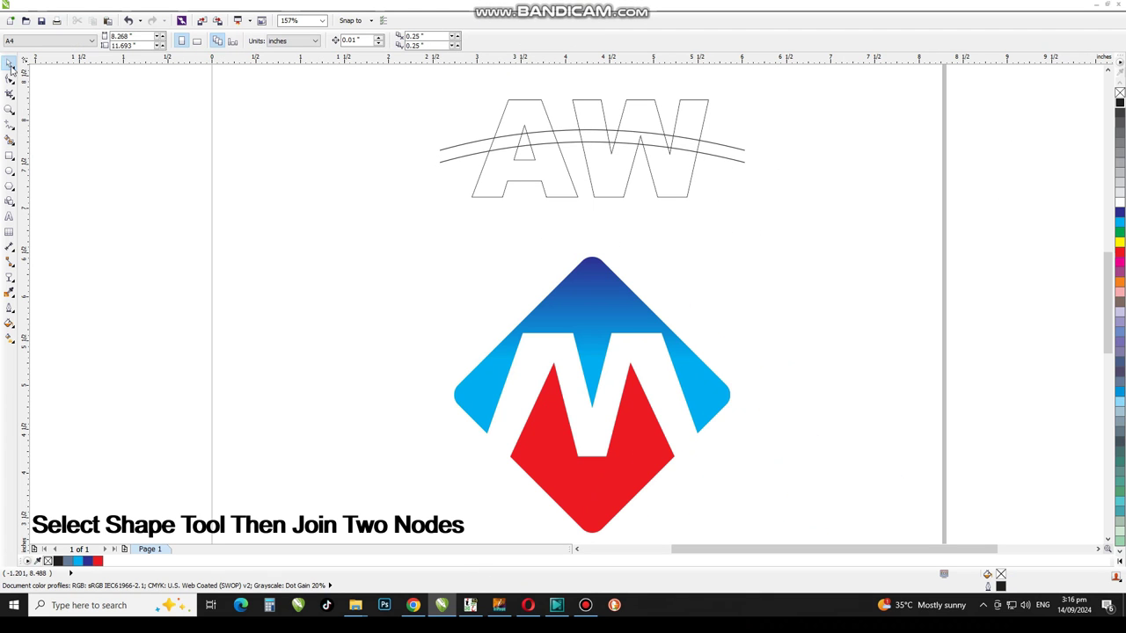
pyautogui.press('F10')
pyautogui.click(440, 148)
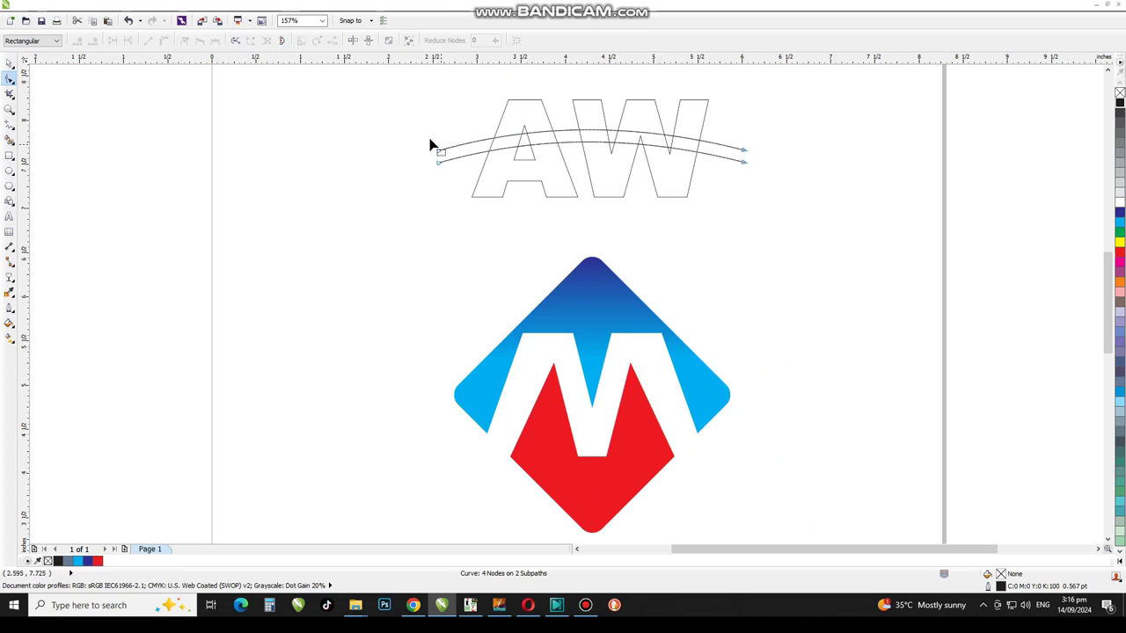
pyautogui.moveTo(424, 138); pyautogui.dragTo(462, 183)
pyautogui.click(113, 42)
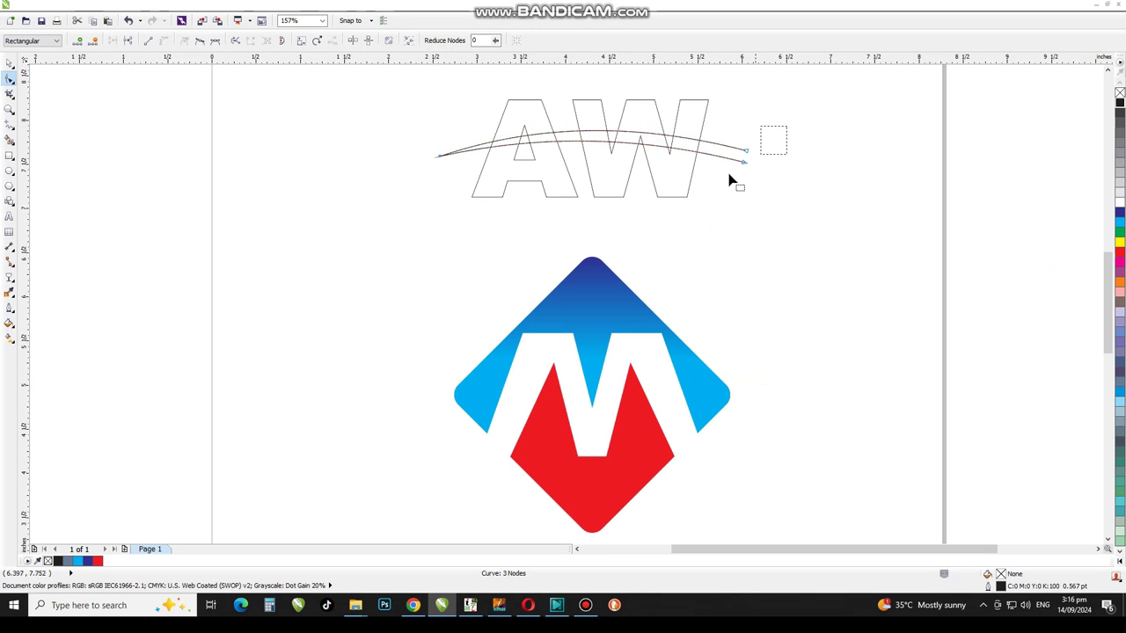
pyautogui.moveTo(787, 125); pyautogui.dragTo(729, 180)
pyautogui.click(111, 41)
# Step: Move the swoosh slightly lower across the AW letters
pyautogui.click(10, 63)
pyautogui.click(258, 196)
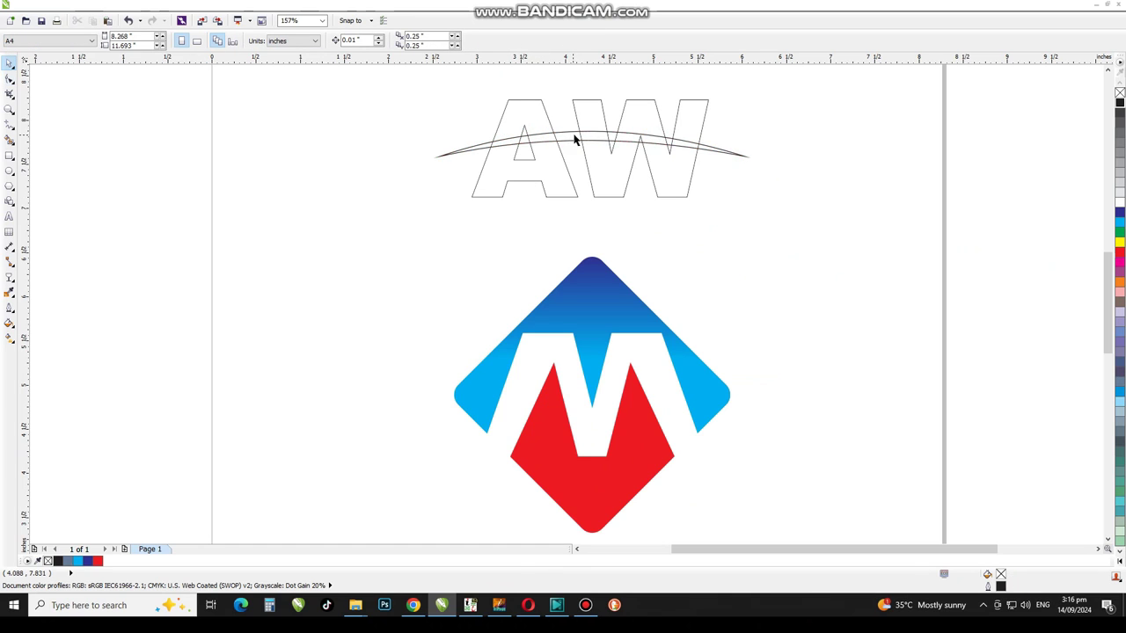
pyautogui.moveTo(576, 138); pyautogui.dragTo(579, 158)
# Step: Smart Fill the three letter areas above the swoosh and the three below it
pyautogui.click(654, 125)
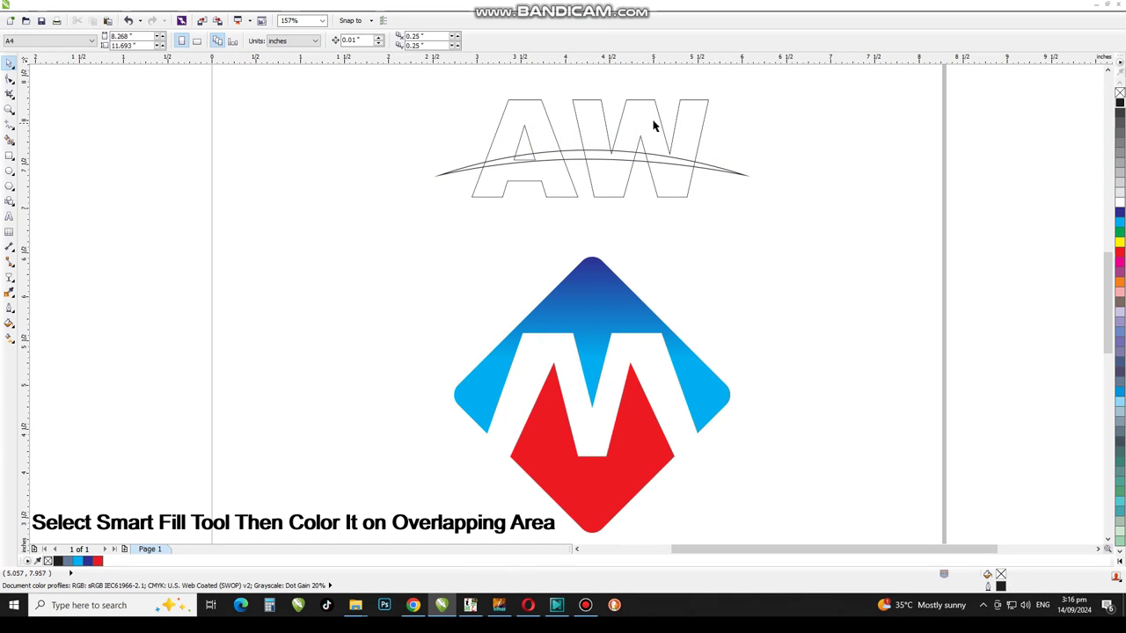
pyautogui.click(9, 140)
pyautogui.click(531, 115)
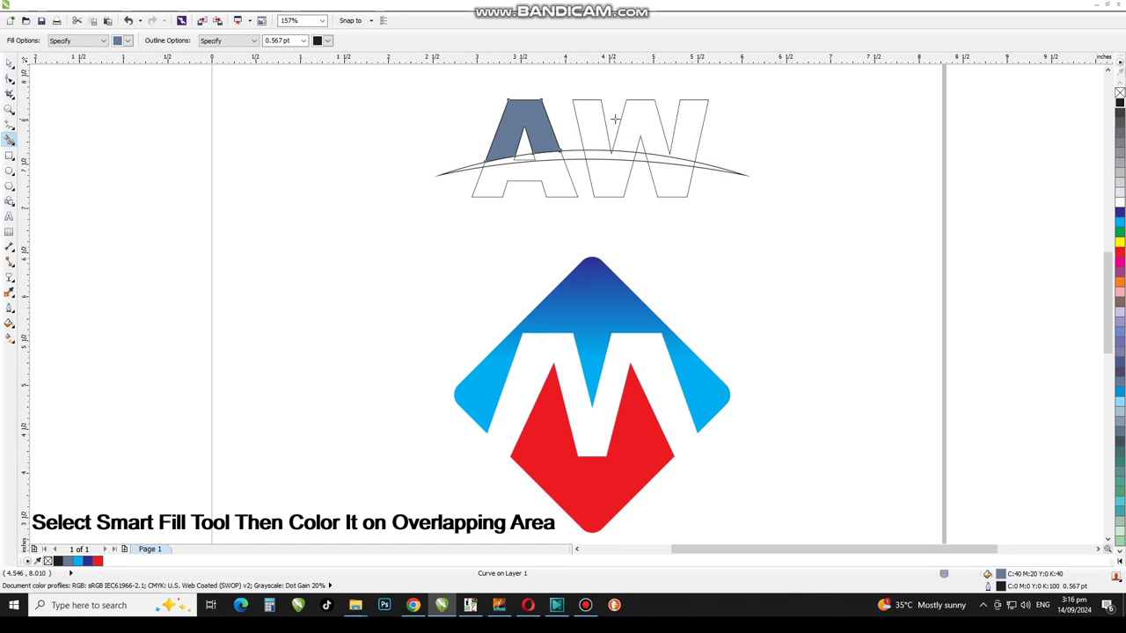
pyautogui.click(604, 120)
pyautogui.click(653, 119)
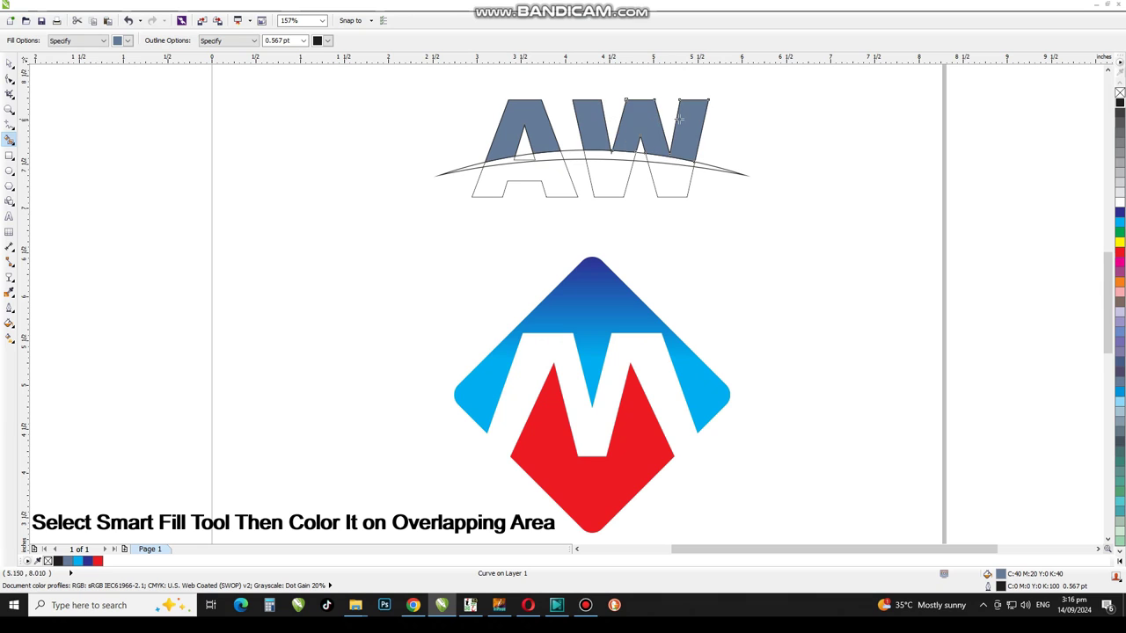
pyautogui.click(673, 180)
pyautogui.click(610, 180)
pyautogui.click(558, 185)
# Step: Weld the three top letter pieces into one shape and move it left beside the original
pyautogui.click(7, 66)
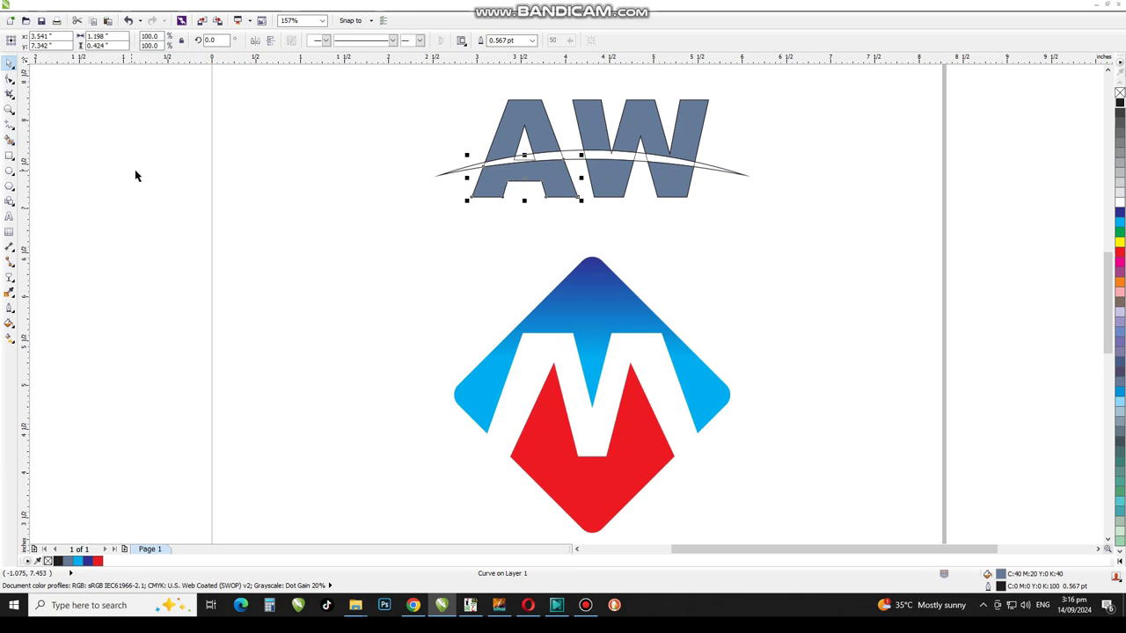
pyautogui.click(507, 88)
pyautogui.click(533, 106)
pyautogui.keyDown('shift'); pyautogui.click(616, 116); pyautogui.keyUp('shift')
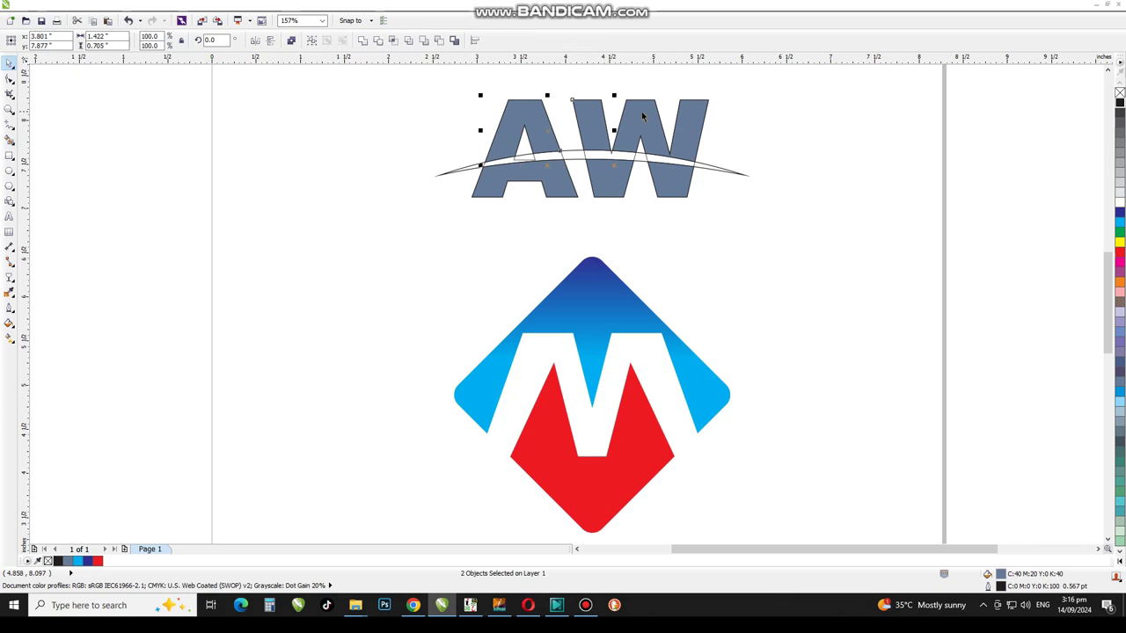
pyautogui.keyDown('shift'); pyautogui.click(687, 111); pyautogui.keyUp('shift')
pyautogui.click(370, 42)
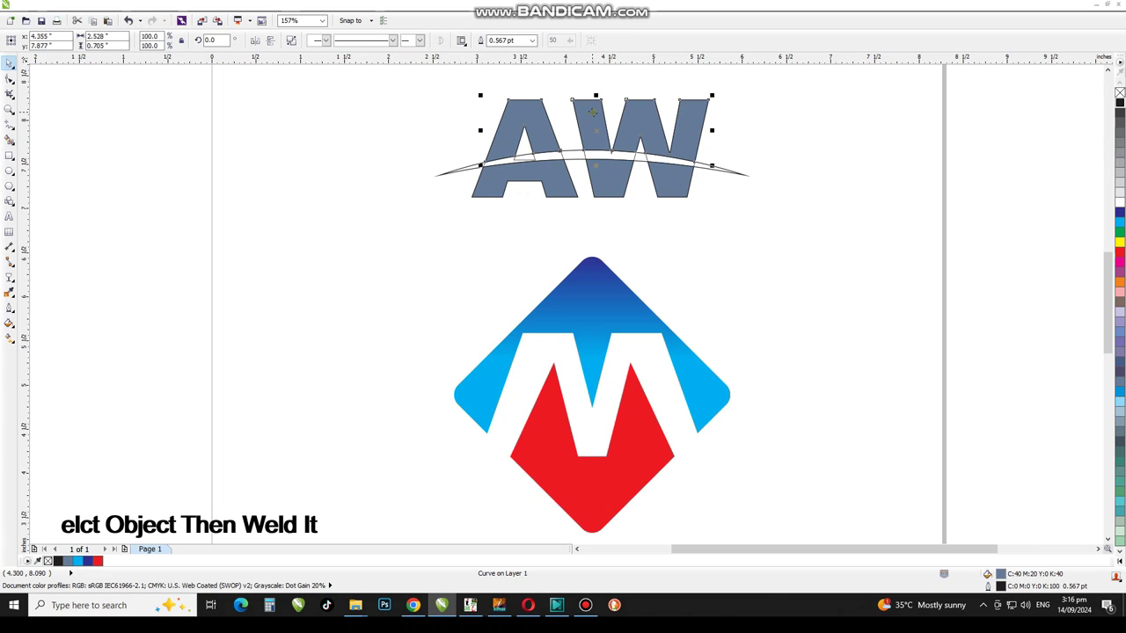
pyautogui.moveTo(593, 112); pyautogui.dragTo(299, 123)
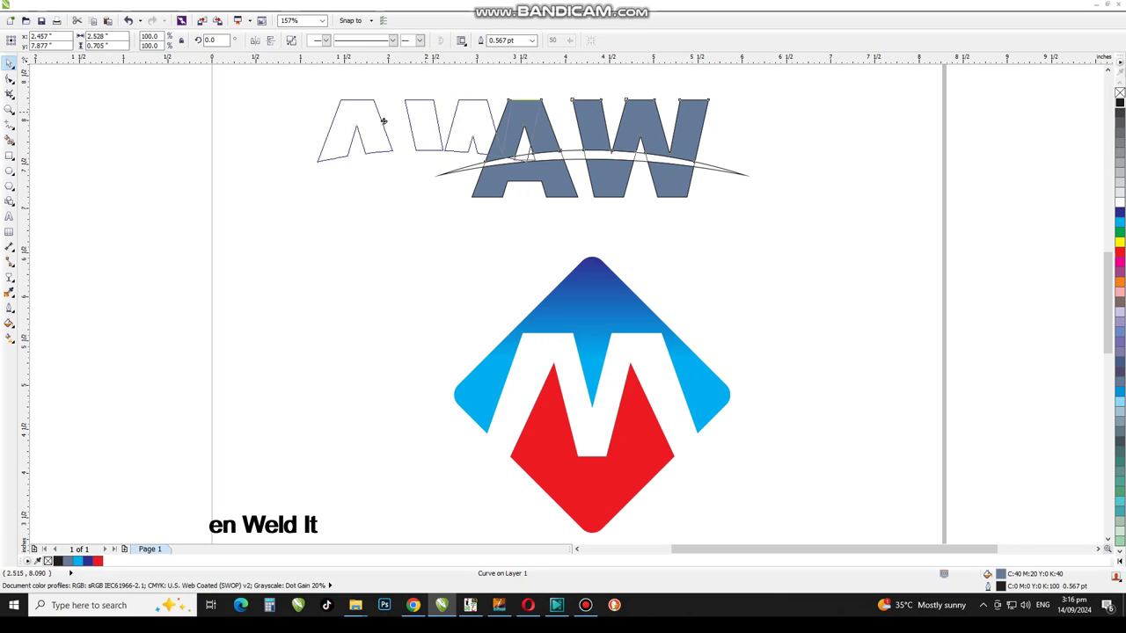
# Step: Bring the lower letter pieces under the welded top and weld them into one shape
pyautogui.keyDown('shift'); pyautogui.click(611, 177); pyautogui.keyUp('shift')
pyautogui.hotkey('ctrl', 'r')
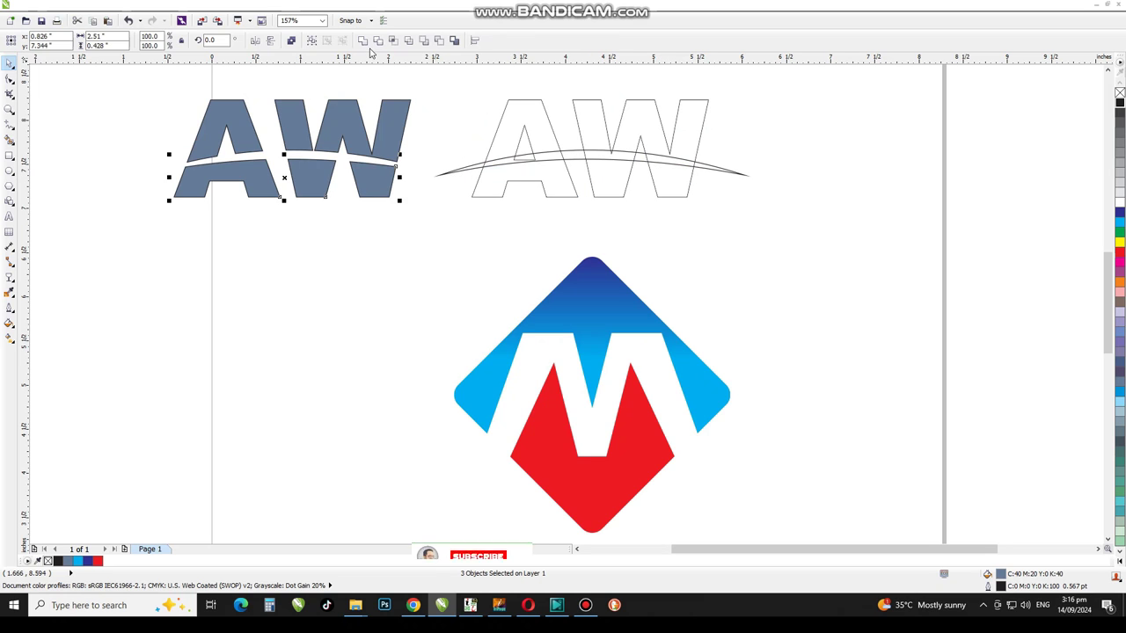
pyautogui.click(363, 40)
# Step: Move the swoosh from the outlined AW onto the filled AW
pyautogui.click(714, 169)
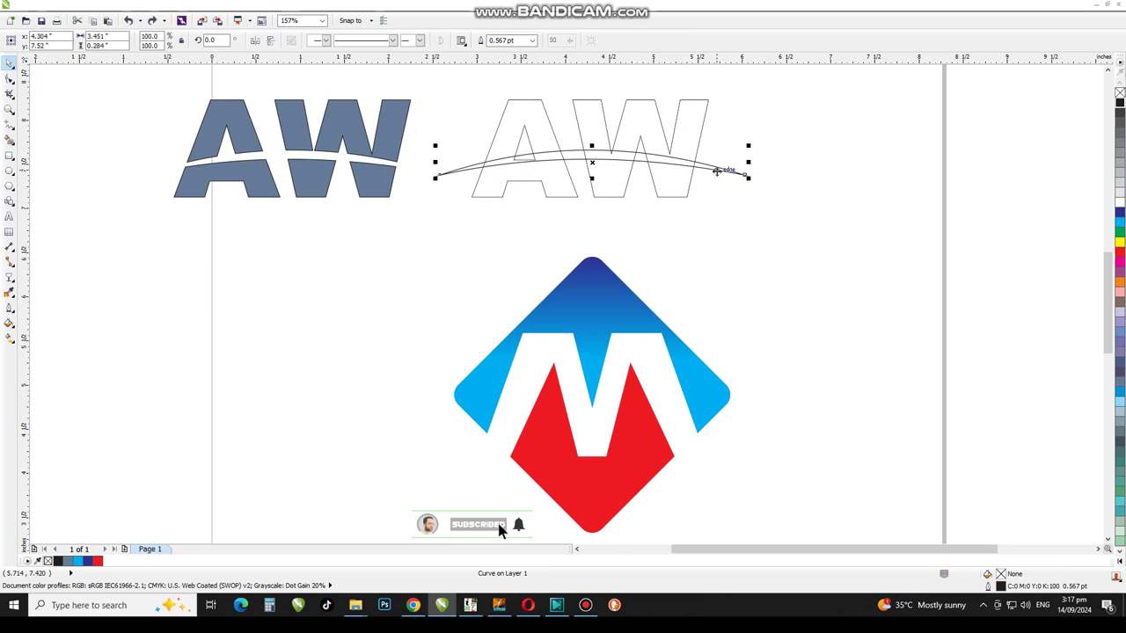
pyautogui.hotkey('ctrl', 'r')
pyautogui.click(842, 145)
pyautogui.click(372, 172)
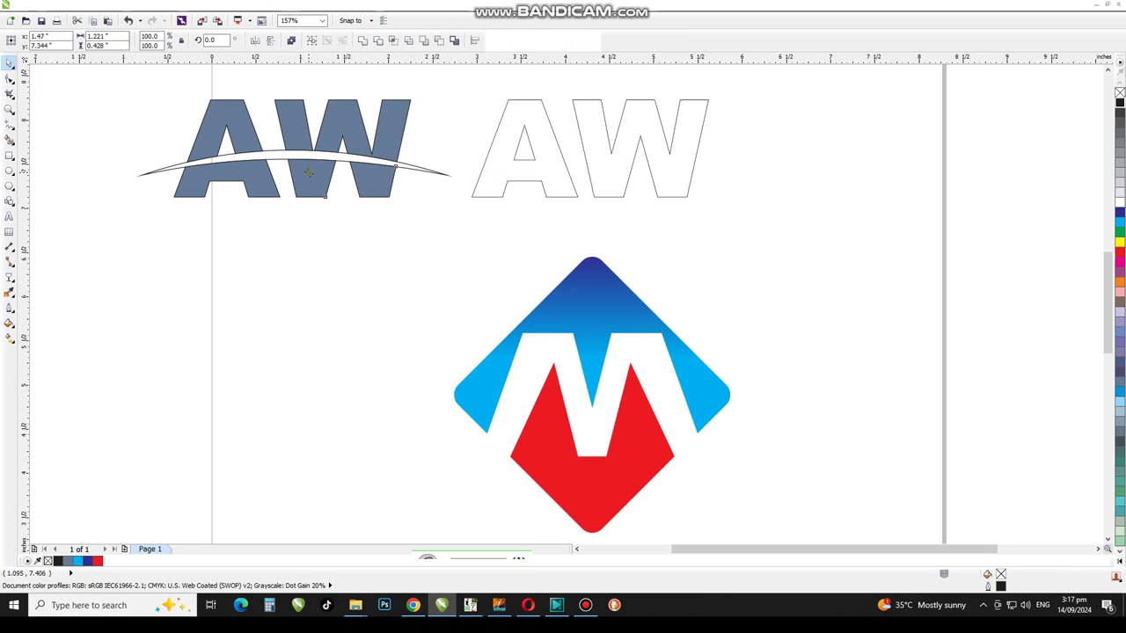
# Step: Delete the leftover outlined AW and nudge the filled AW and swoosh slightly down
pyautogui.moveTo(458, 82); pyautogui.dragTo(749, 234)
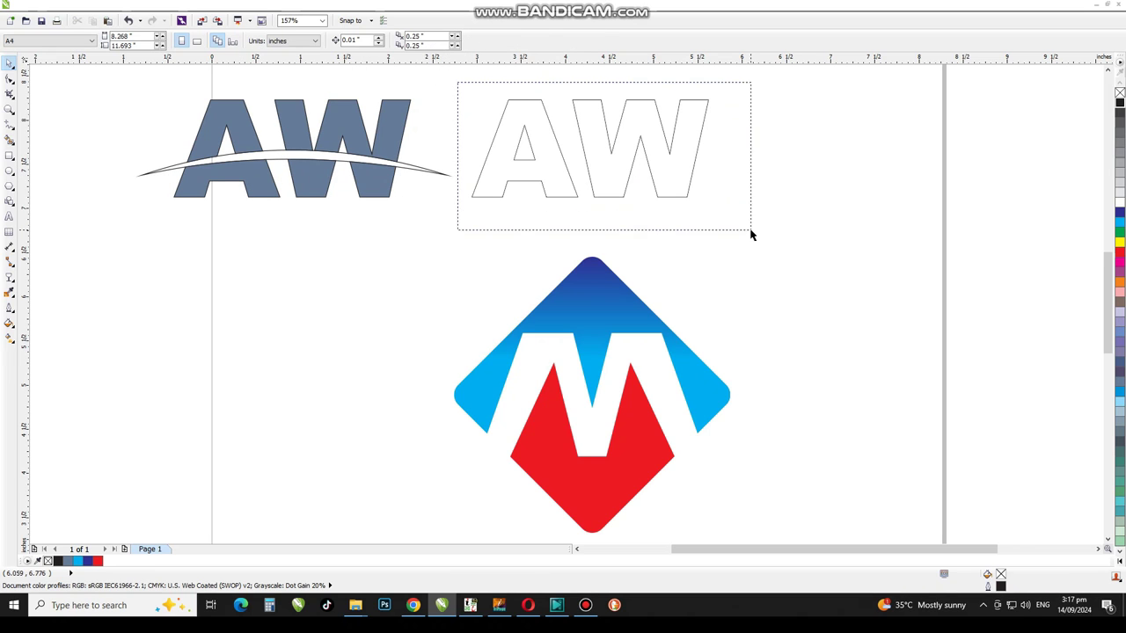
pyautogui.press('Delete')
pyautogui.click(392, 191)
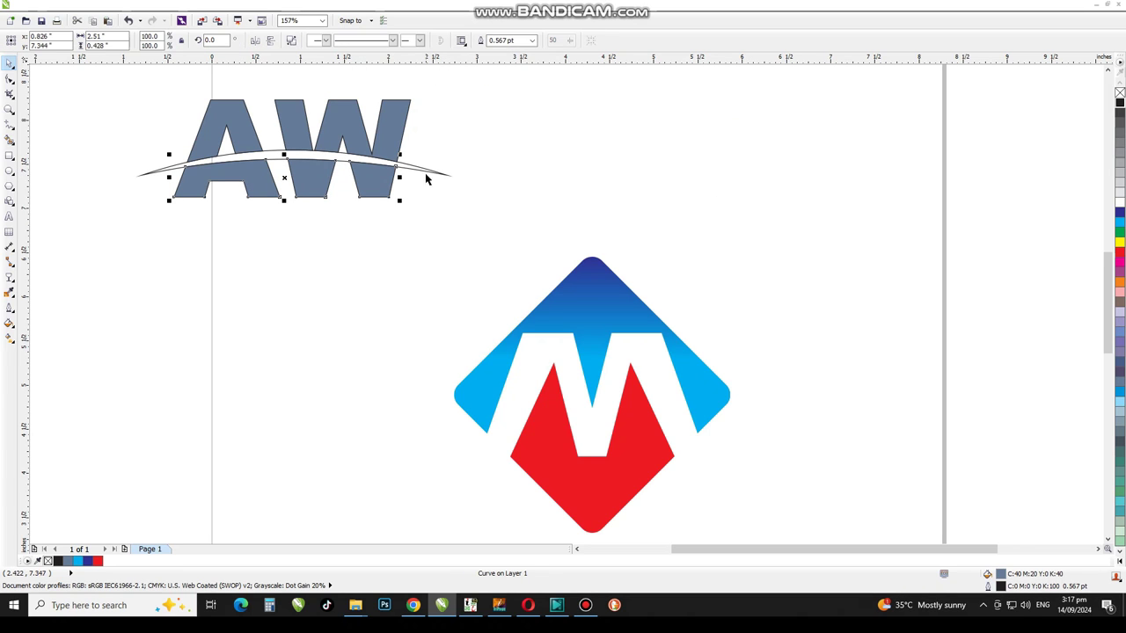
pyautogui.moveTo(294, 170); pyautogui.dragTo(293, 177)
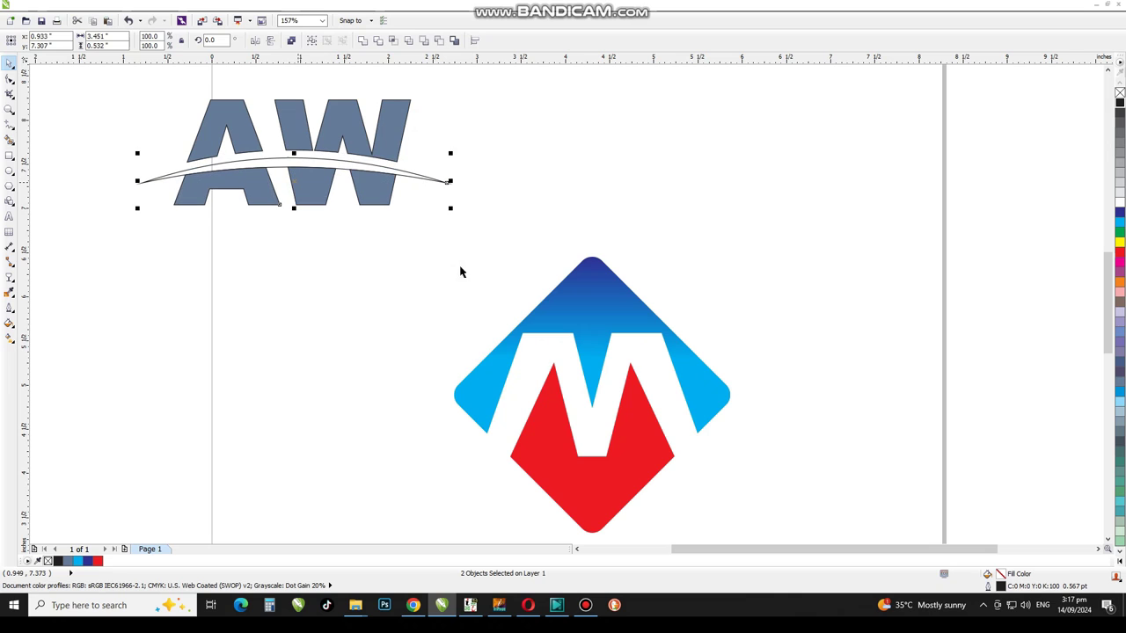
# Step: Colour the lower AW and swoosh orange, the upper letters red, and remove all outlines
pyautogui.click(1120, 281)
pyautogui.click(397, 126)
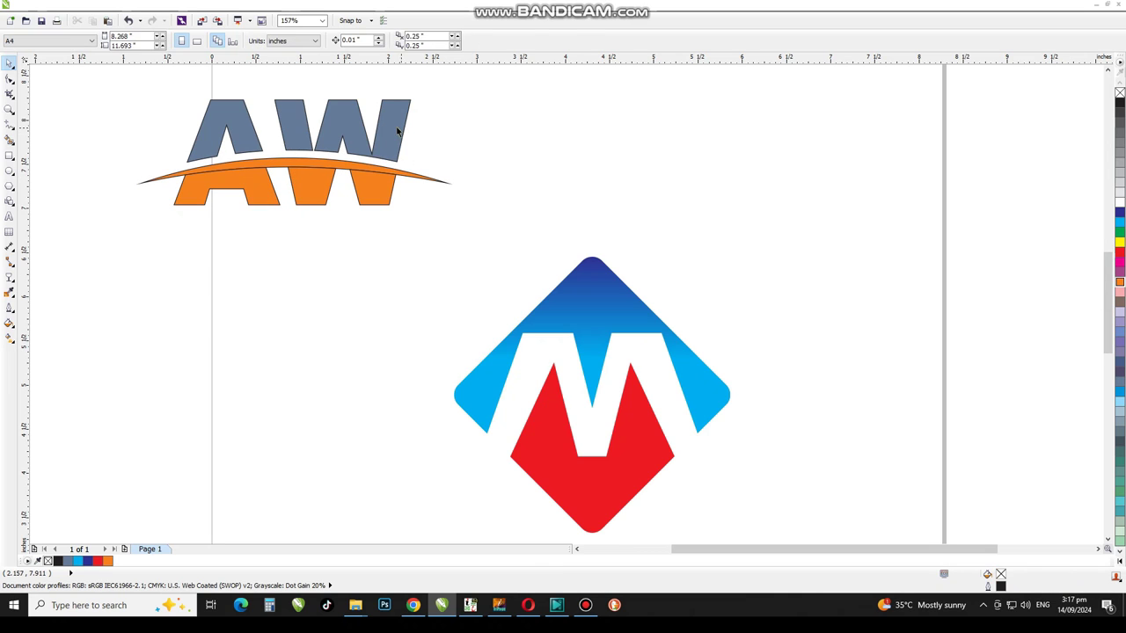
pyautogui.click(1120, 253)
pyautogui.moveTo(107, 91)
pyautogui.mouseDown()
pyautogui.moveTo(282, 139)
pyautogui.moveTo(472, 254)
pyautogui.mouseUp()
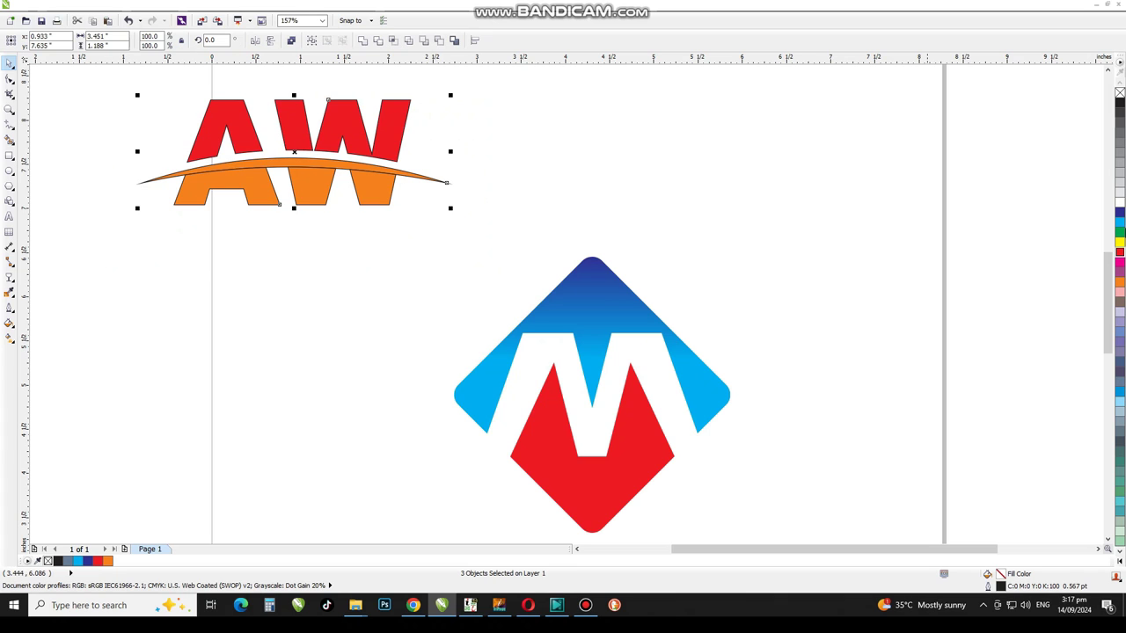
pyautogui.rightClick(1120, 93)
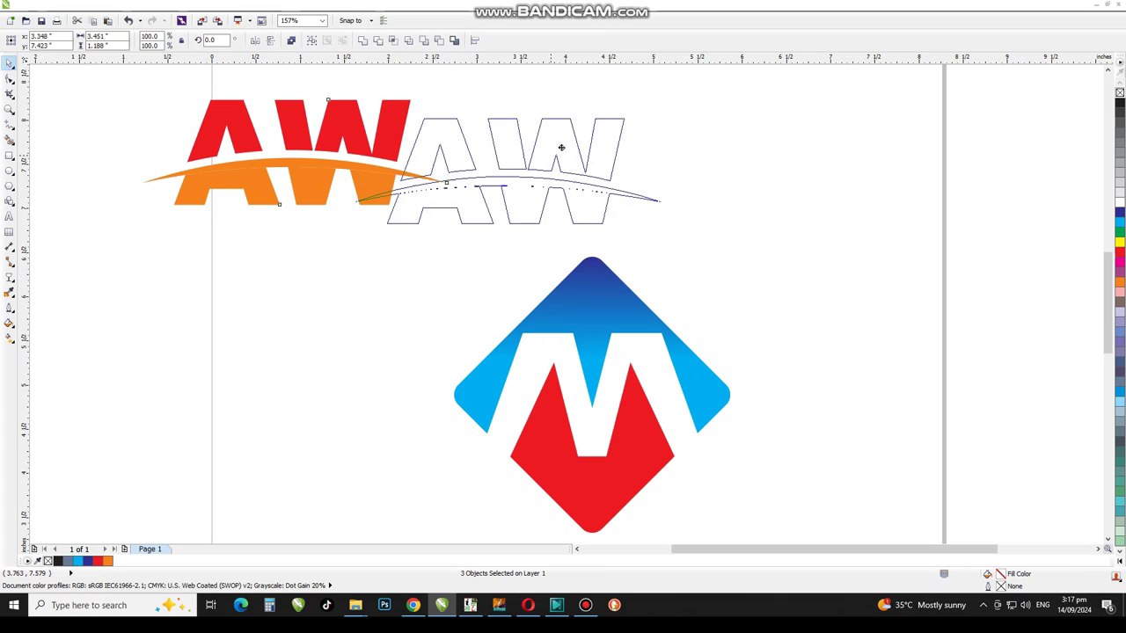
# Step: Centre the red and orange AW wordmark above the diamond
pyautogui.moveTo(335, 136); pyautogui.dragTo(562, 144)
pyautogui.click(666, 200)
pyautogui.click(654, 186)
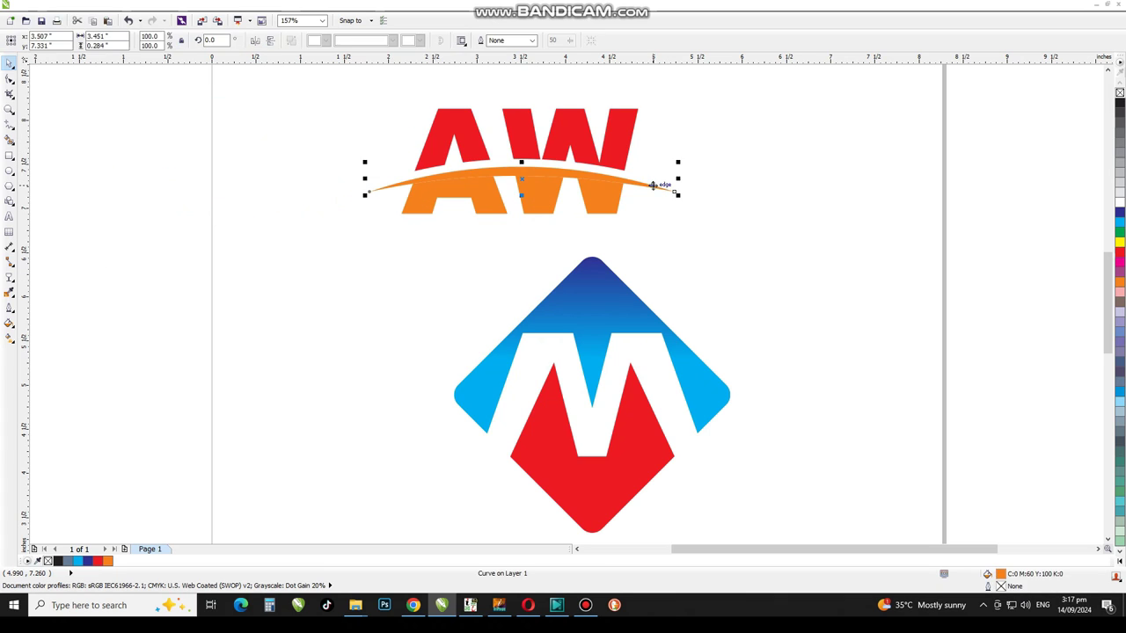
pyautogui.click(742, 153)
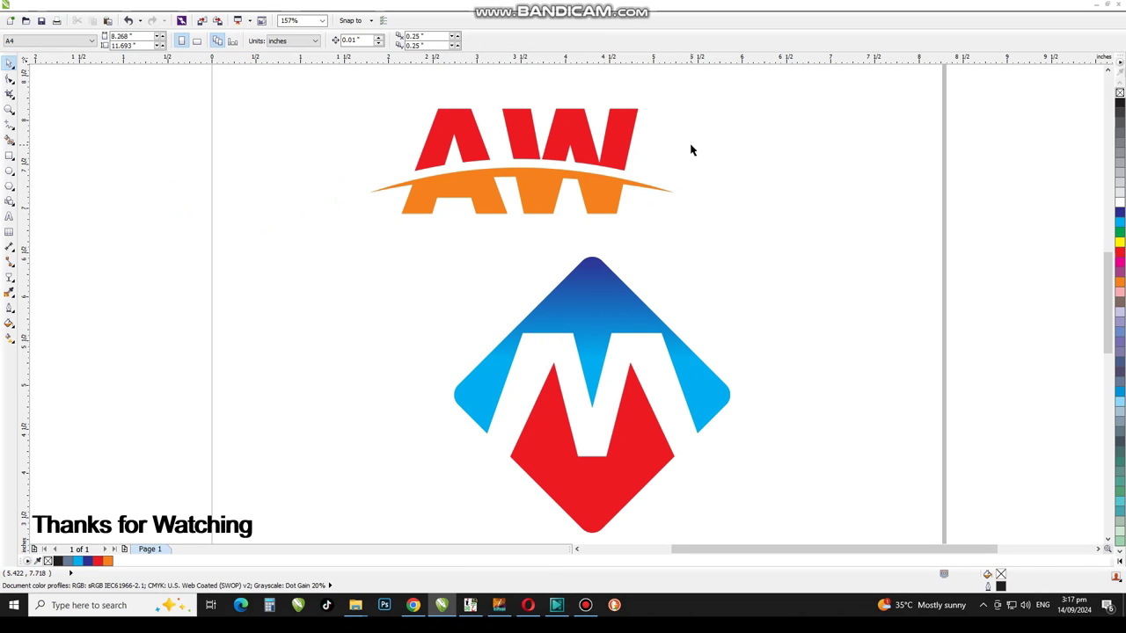